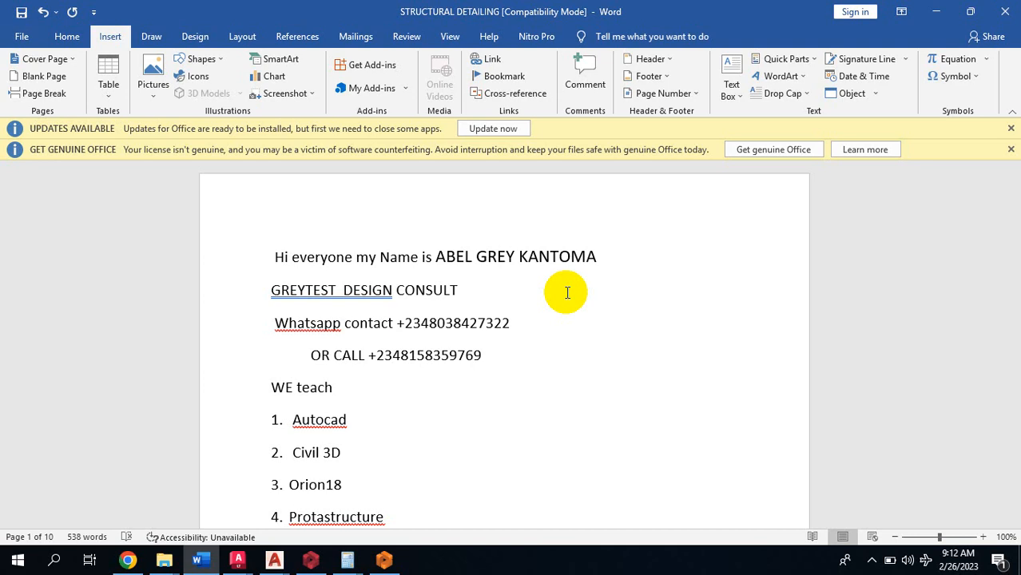
- Switch to ProtaStructure and examine column 1C14 and its surrounding columns in the Storey 0 plan view
click(311, 561)
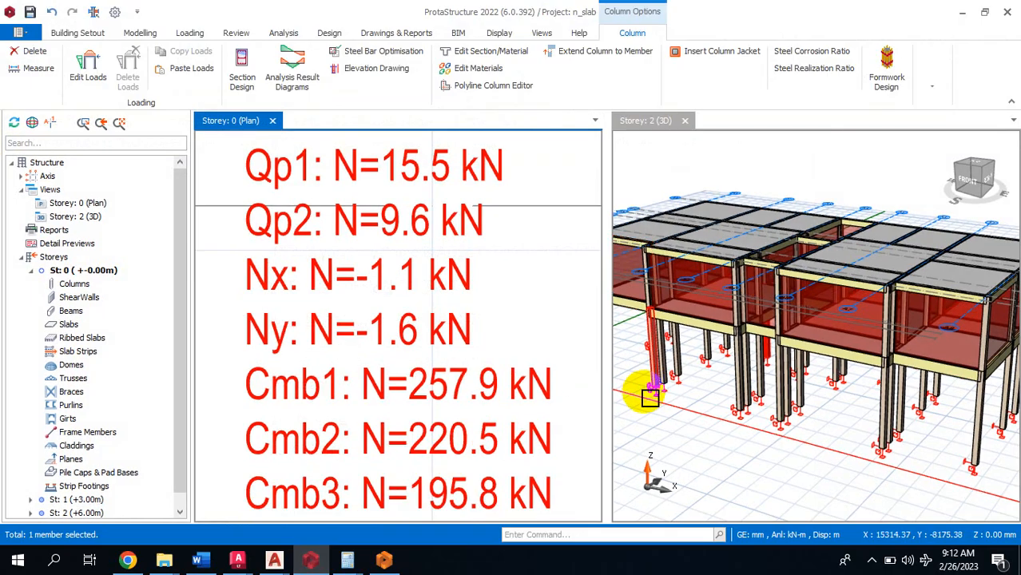
scroll(433, 372, down, 6)
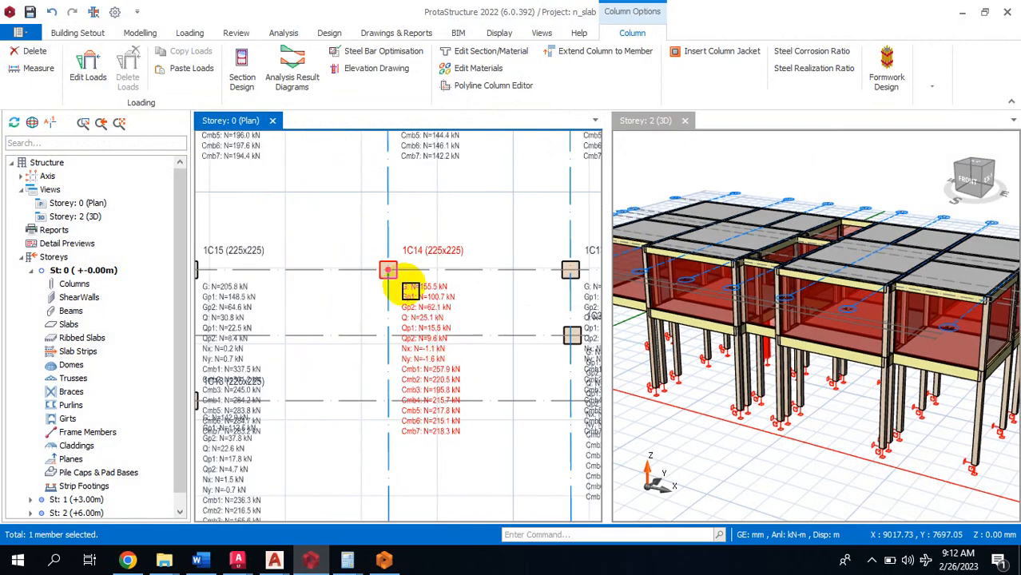
scroll(409, 291, up, 2)
mouse_move(411, 269)
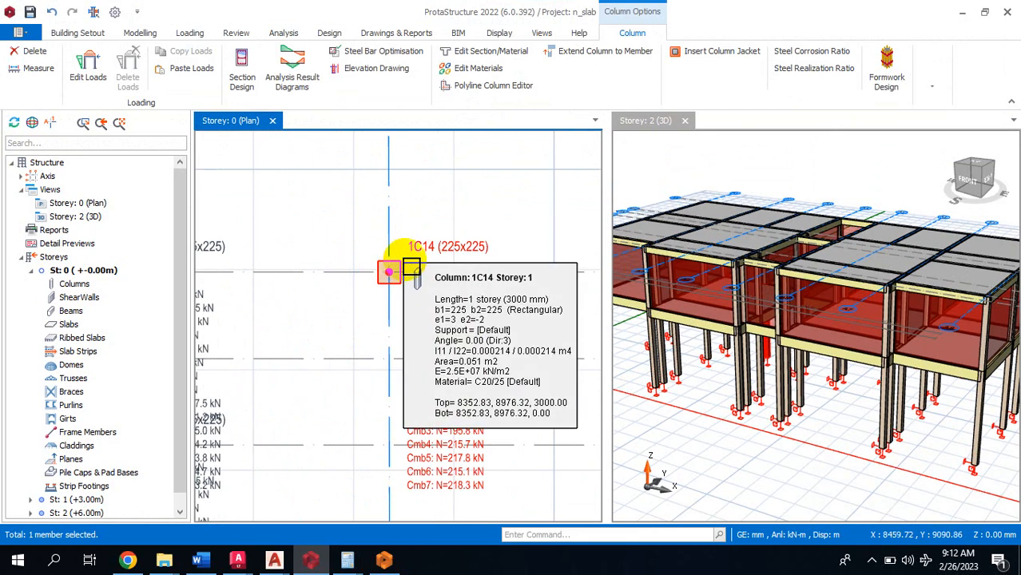
scroll(415, 295, down, 4)
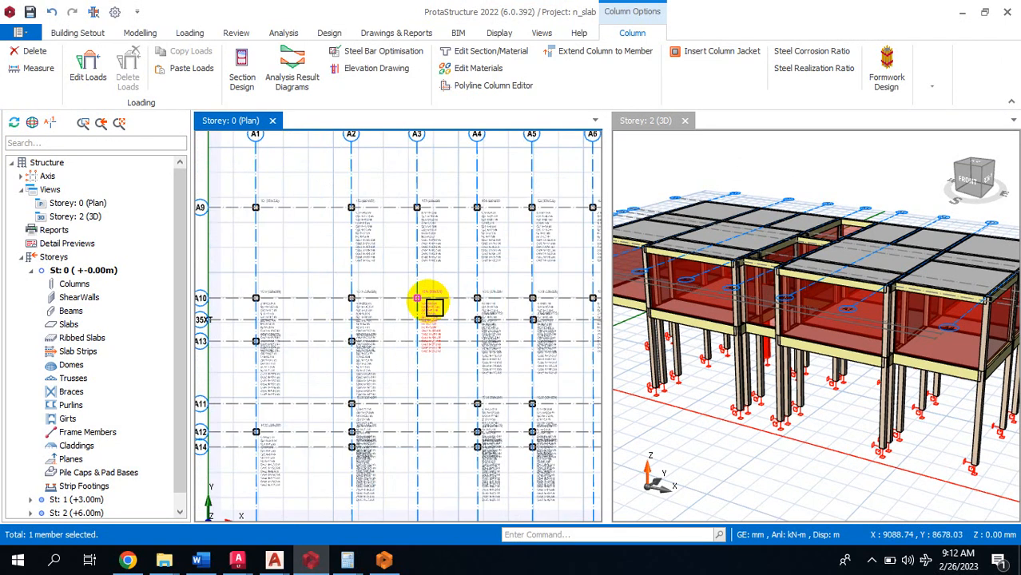
scroll(423, 301, up, 5)
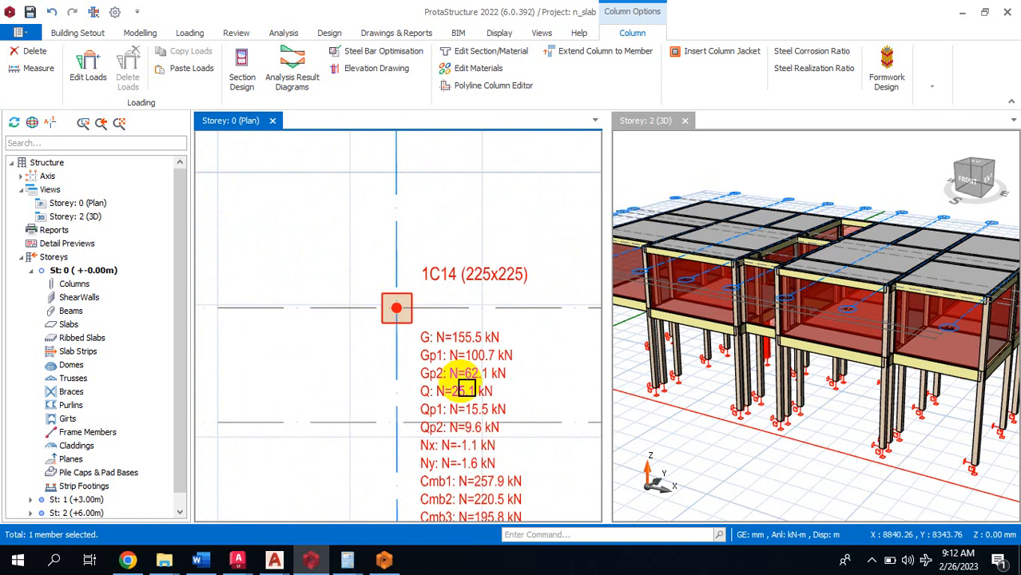
scroll(474, 426, down, 1)
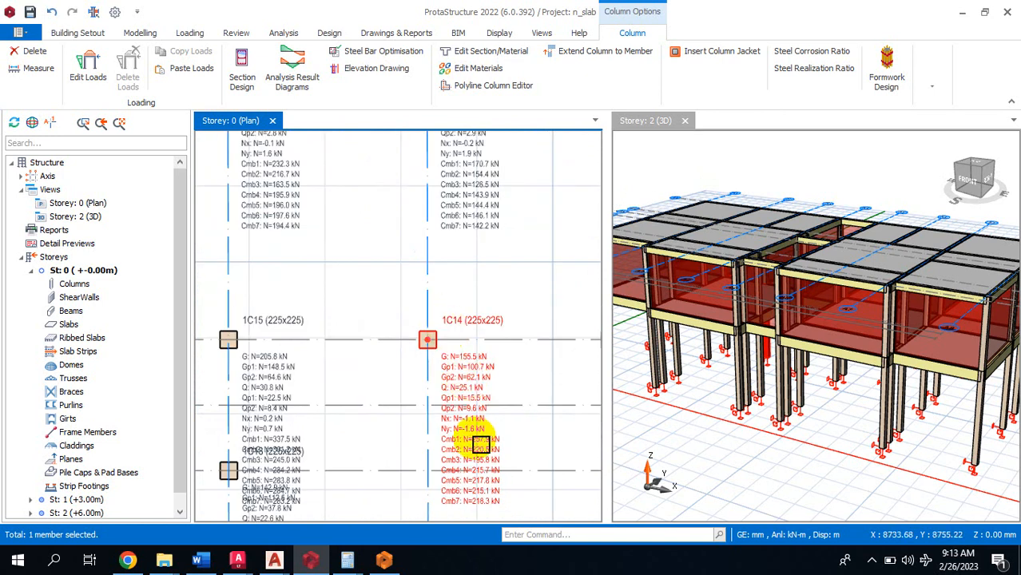
scroll(476, 367, down, 2)
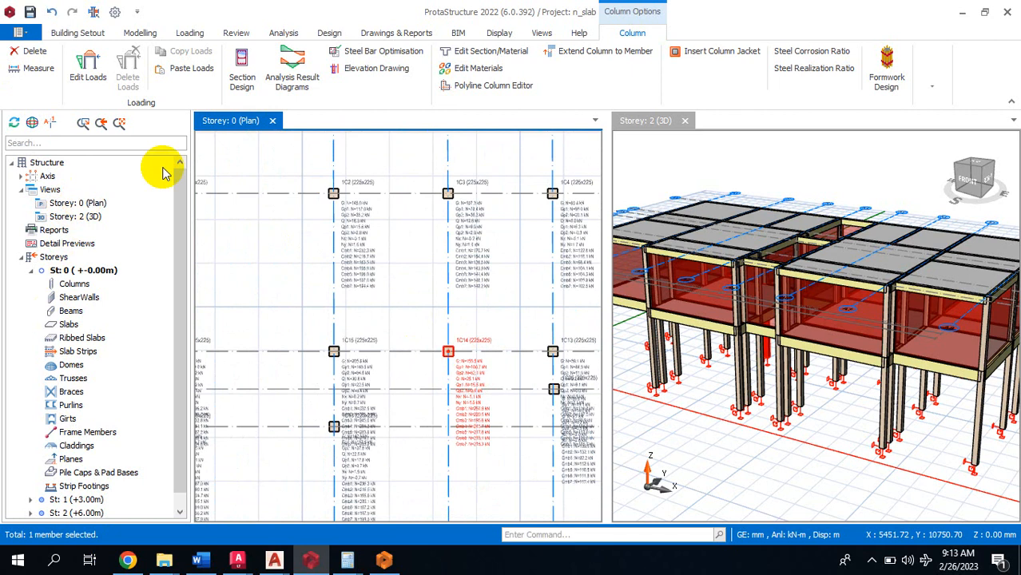
- Review the Storey 0 plan's column display settings for showing axial load results at the column bottom
click(70, 205)
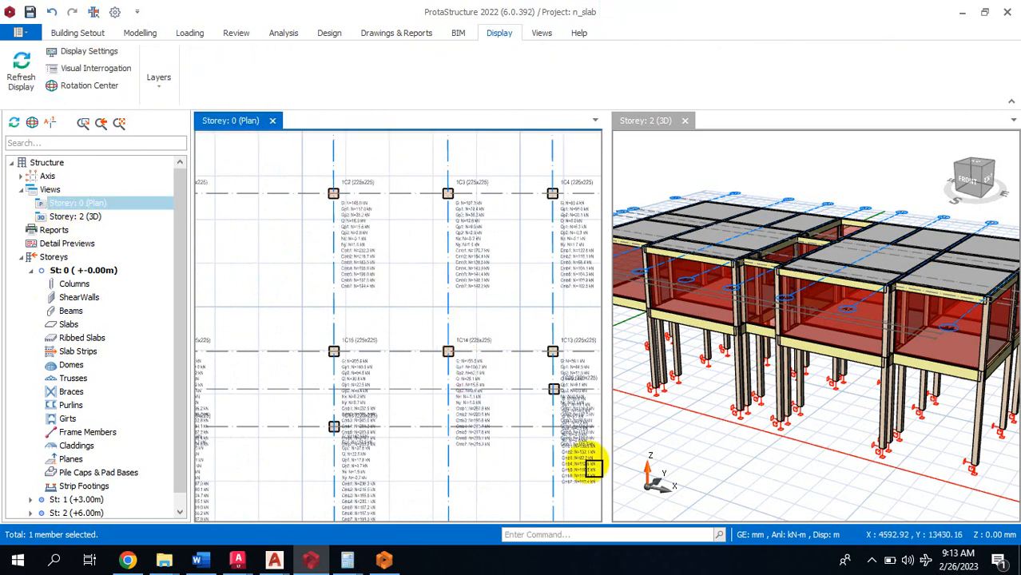
scroll(500, 339, up, 3)
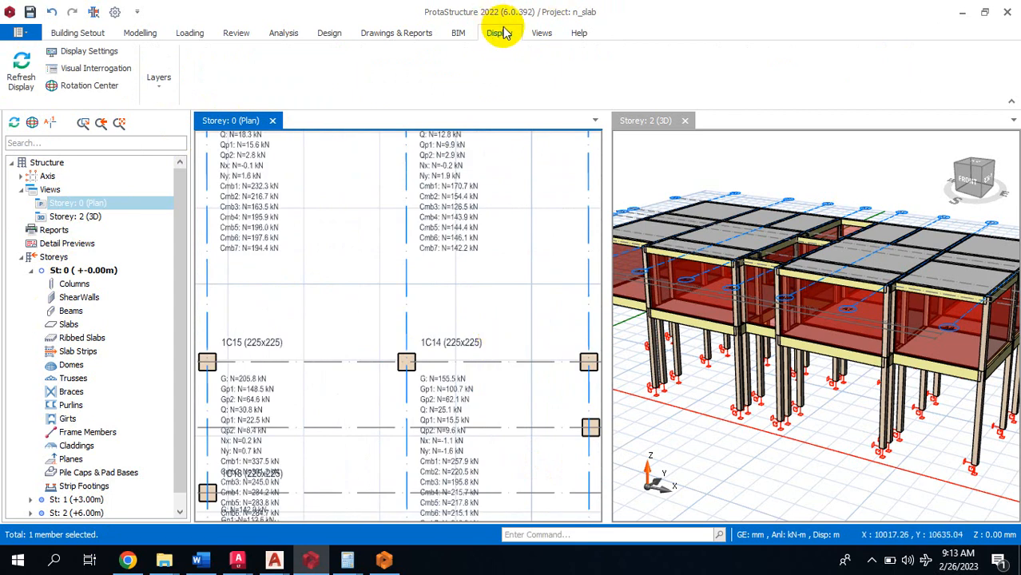
click(91, 69)
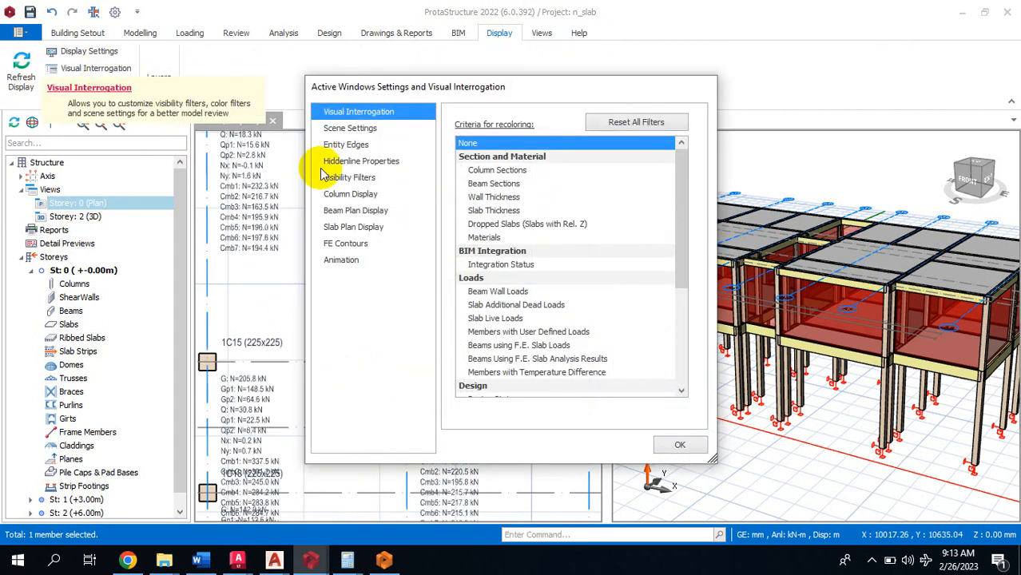
click(359, 195)
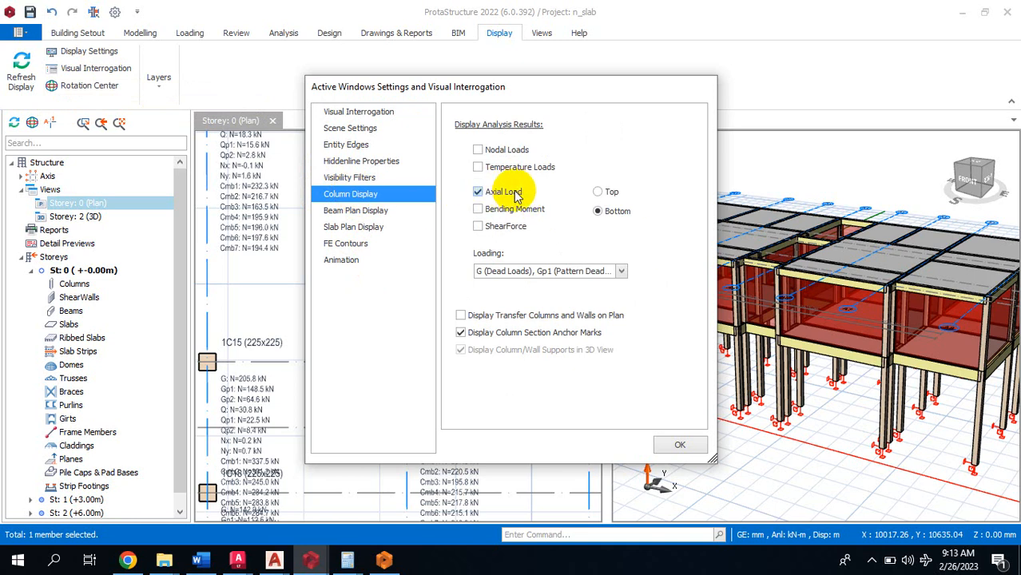
click(680, 446)
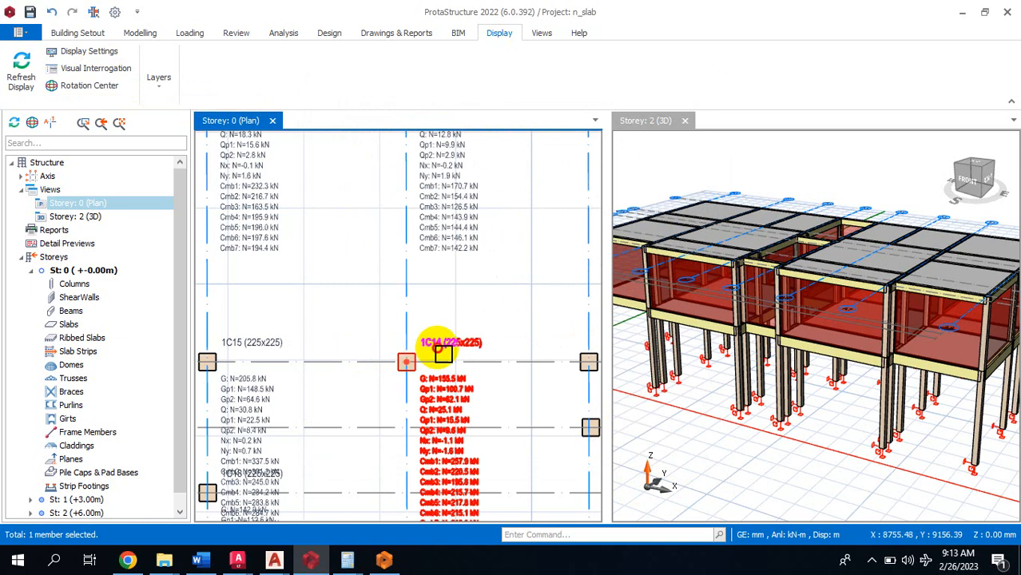
- Select column 1C14 in the plan and read its axial loads, especially Nx, Ny and load combination Cmb1
click(449, 349)
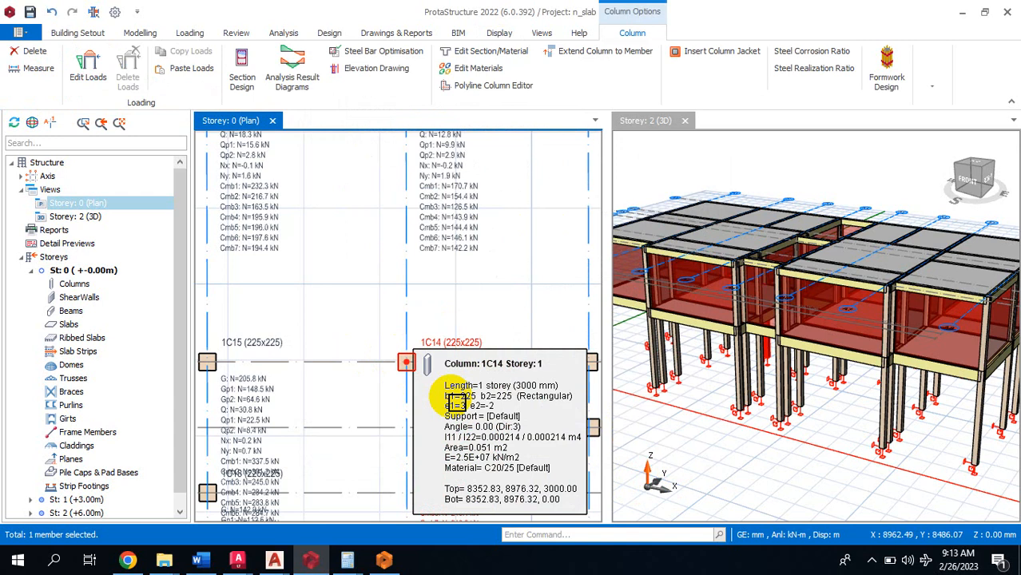
scroll(398, 310, down, 2)
scroll(414, 372, up, 6)
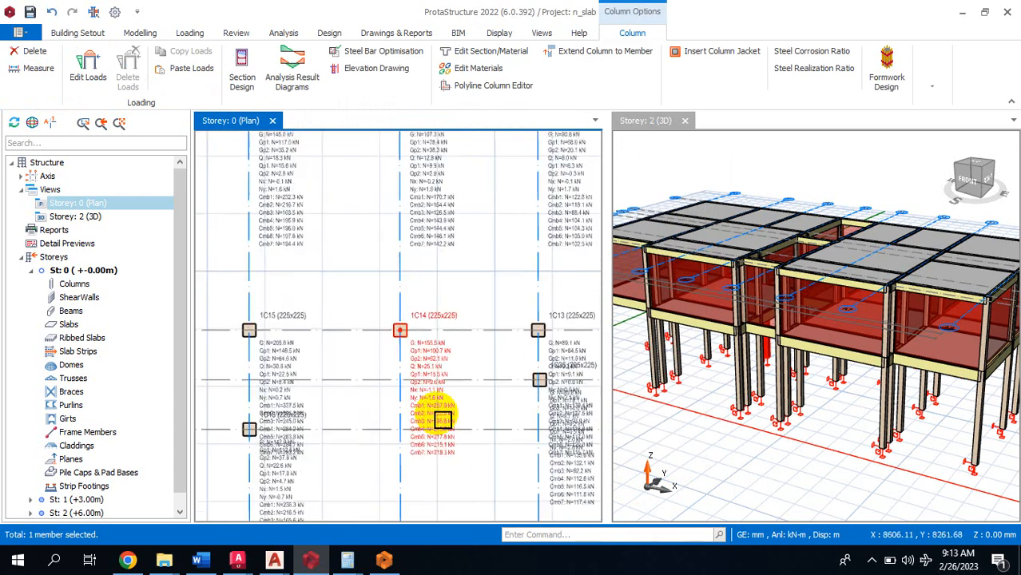
scroll(449, 392, down, 1)
scroll(467, 449, up, 6)
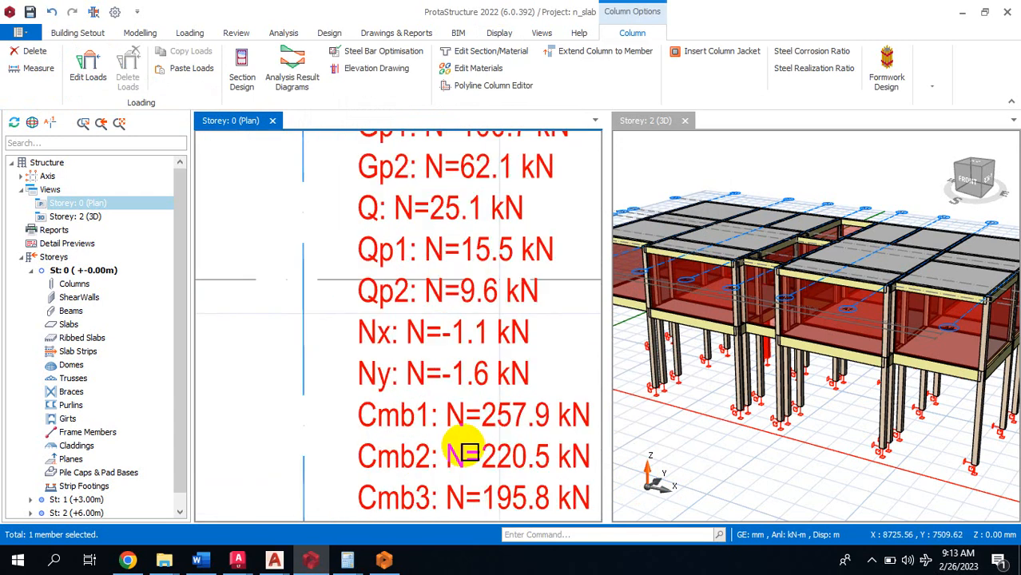
scroll(541, 431, down, 3)
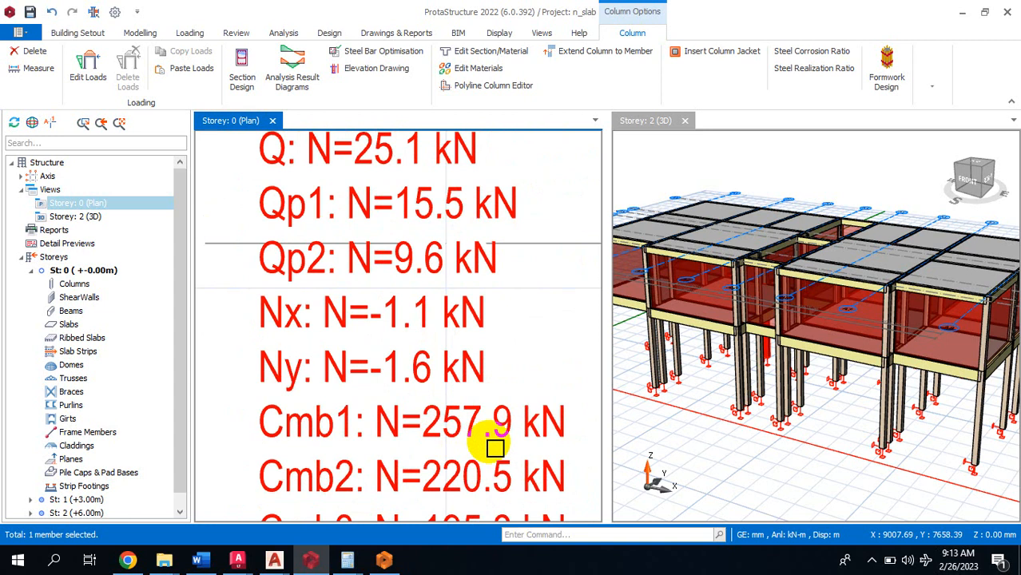
scroll(485, 436, down, 1)
scroll(489, 428, down, 3)
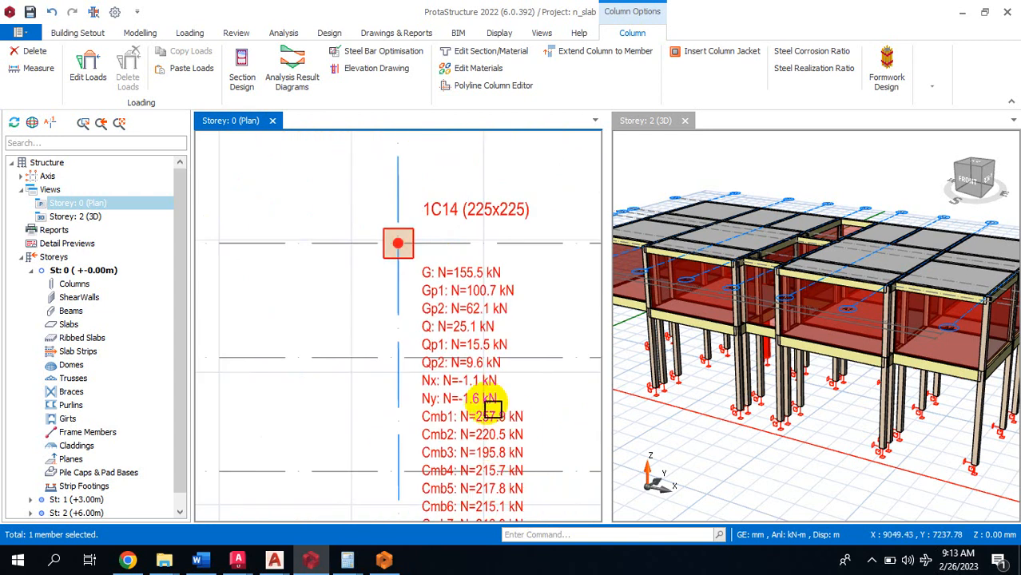
scroll(495, 451, down, 1)
scroll(511, 428, up, 2)
scroll(472, 354, up, 4)
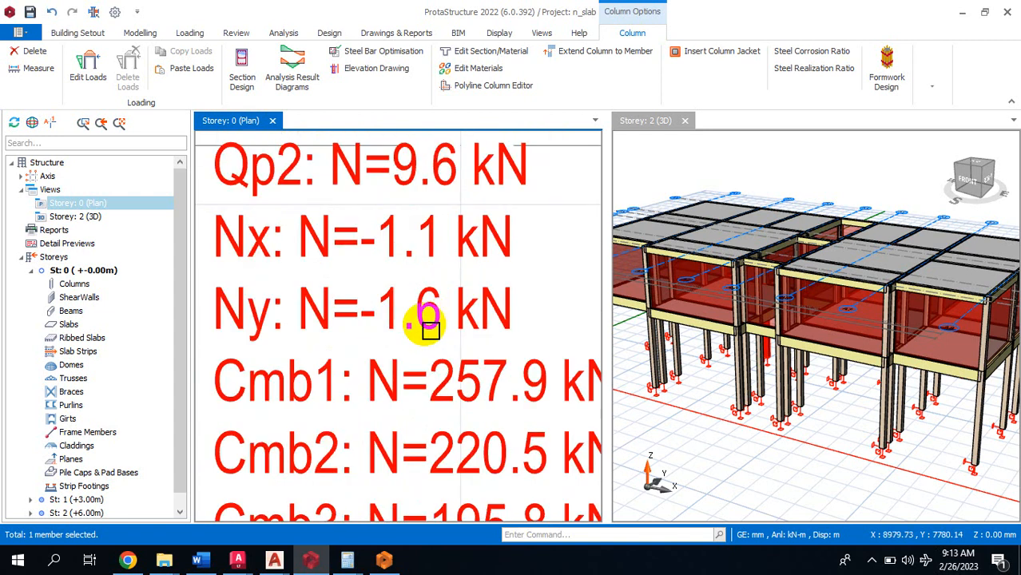
scroll(479, 395, down, 1)
scroll(500, 393, down, 1)
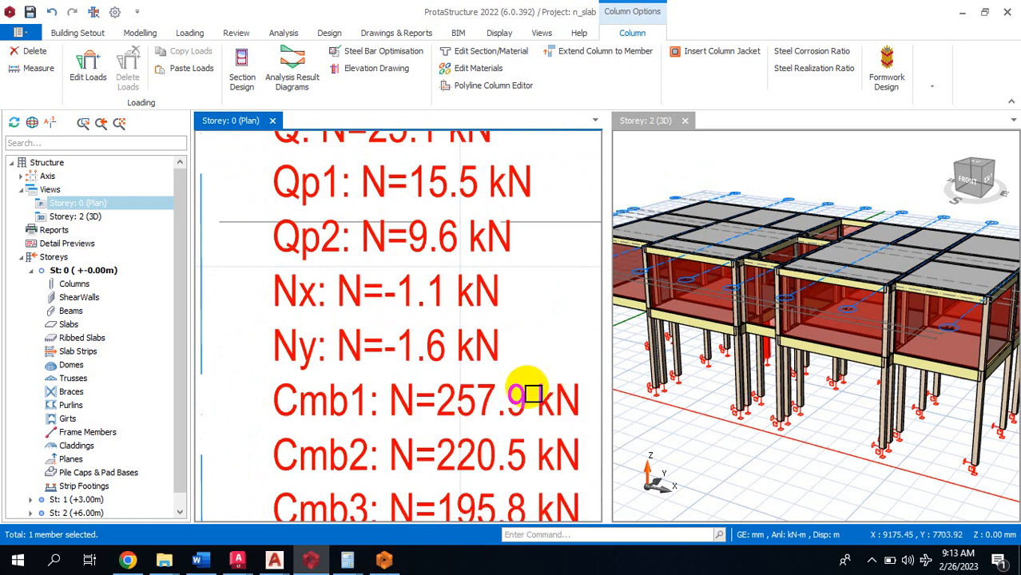
scroll(523, 399, down, 2)
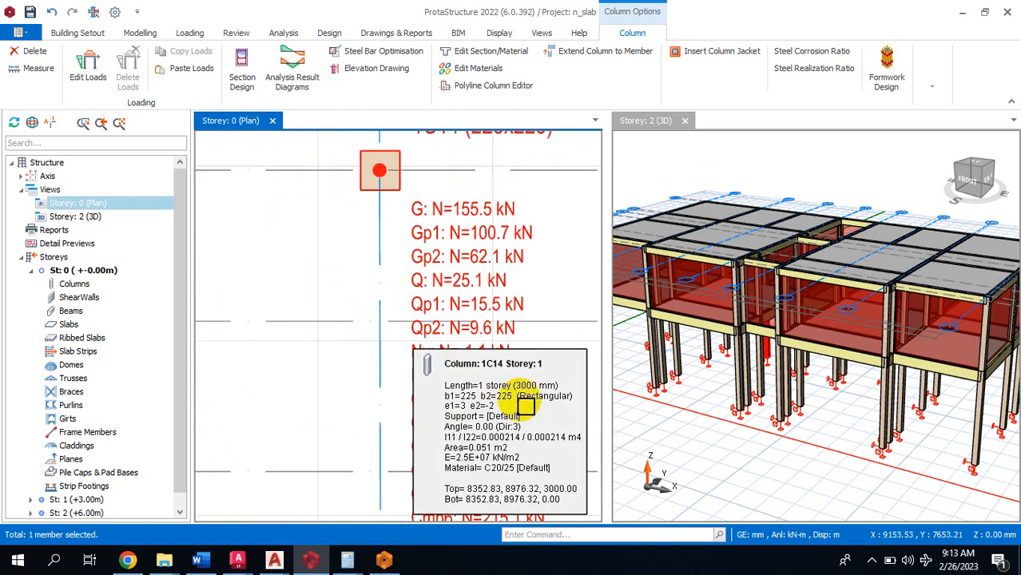
scroll(489, 395, up, 2)
scroll(493, 397, up, 1)
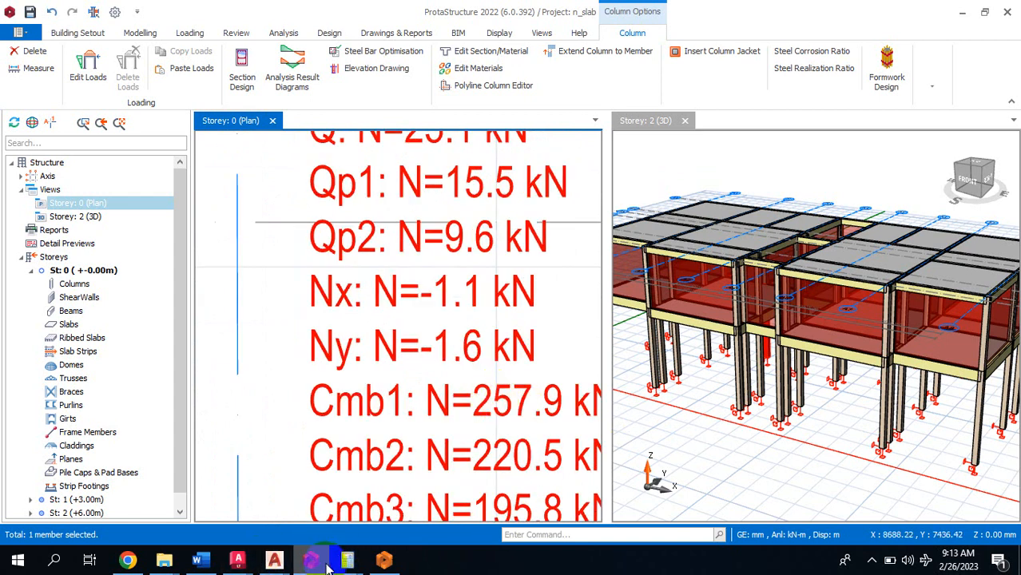
- Switch to the Word document STRUCTURAL DETAILING and add the unit mm after the assumed footing depth of 400 on the last page
mouse_move(205, 558)
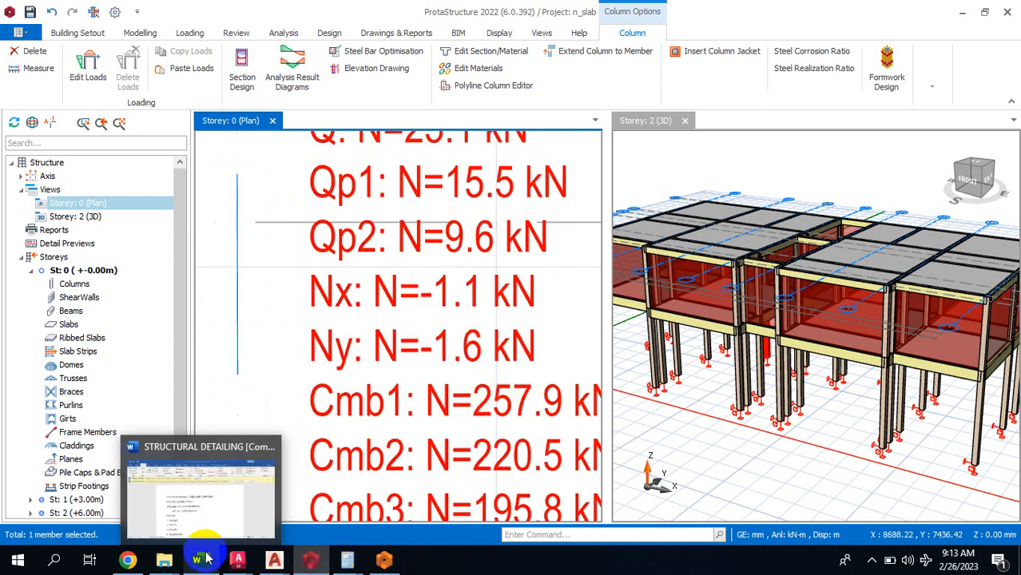
click(247, 475)
scroll(939, 216, down, 3)
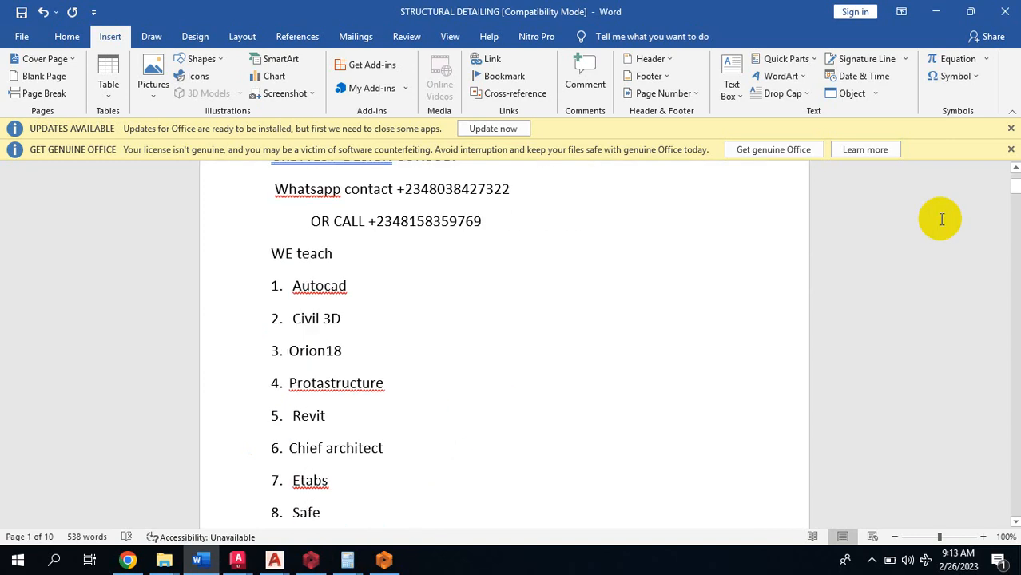
drag(1013, 187, 1015, 487)
scroll(265, 202, up, 1)
scroll(265, 201, up, 3)
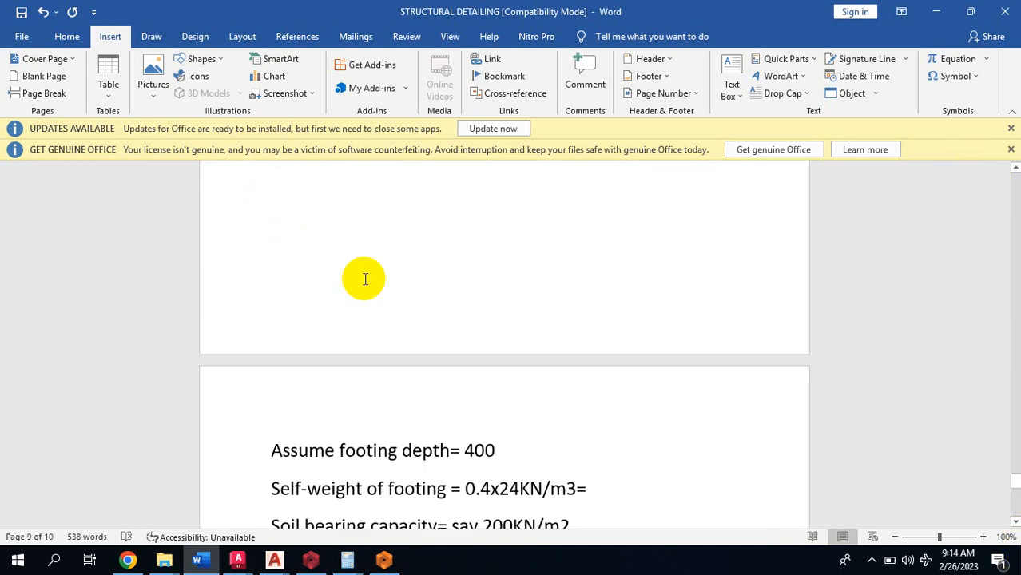
scroll(364, 278, down, 2)
scroll(360, 356, down, 2)
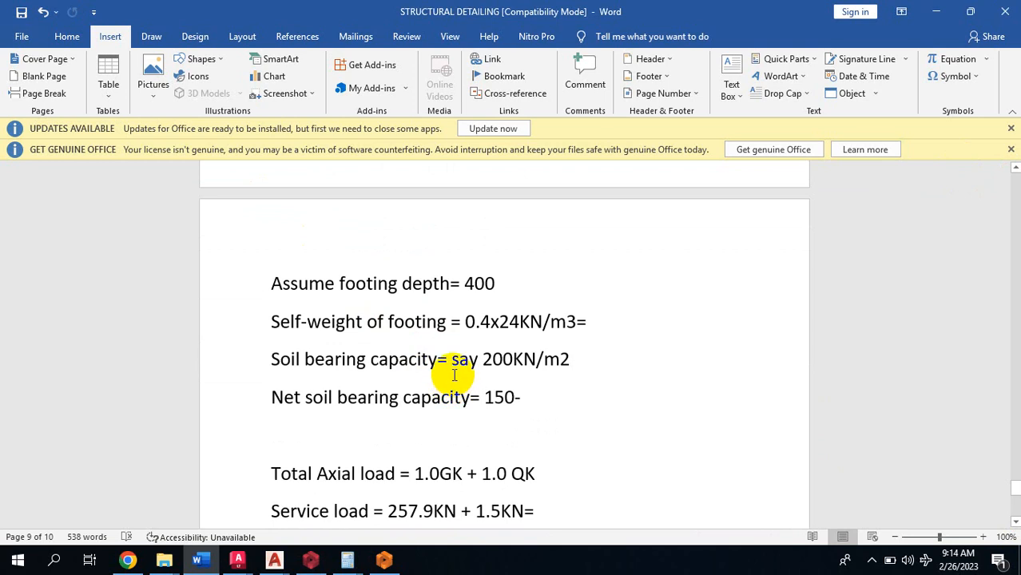
click(495, 359)
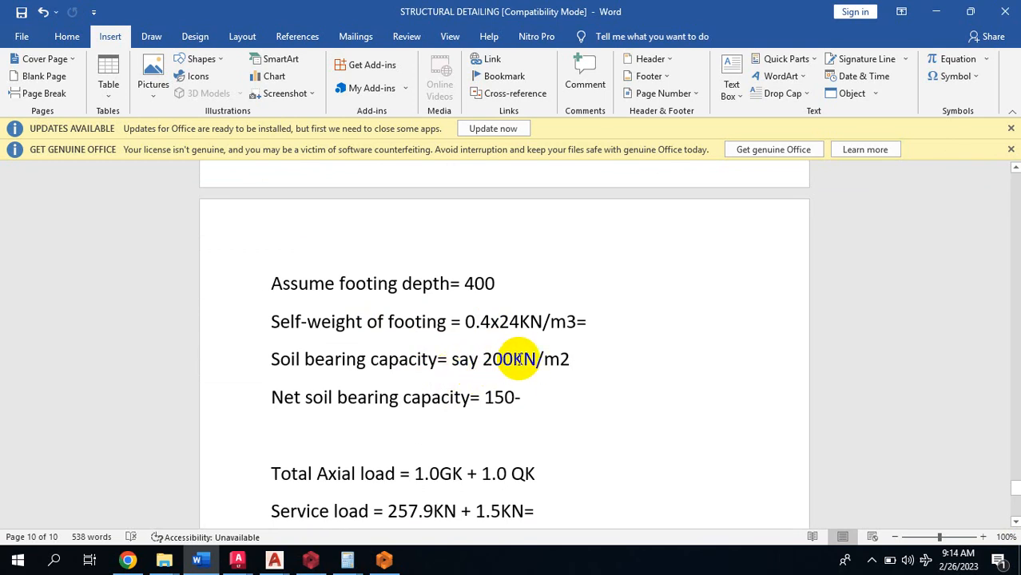
click(510, 281)
text(mm)
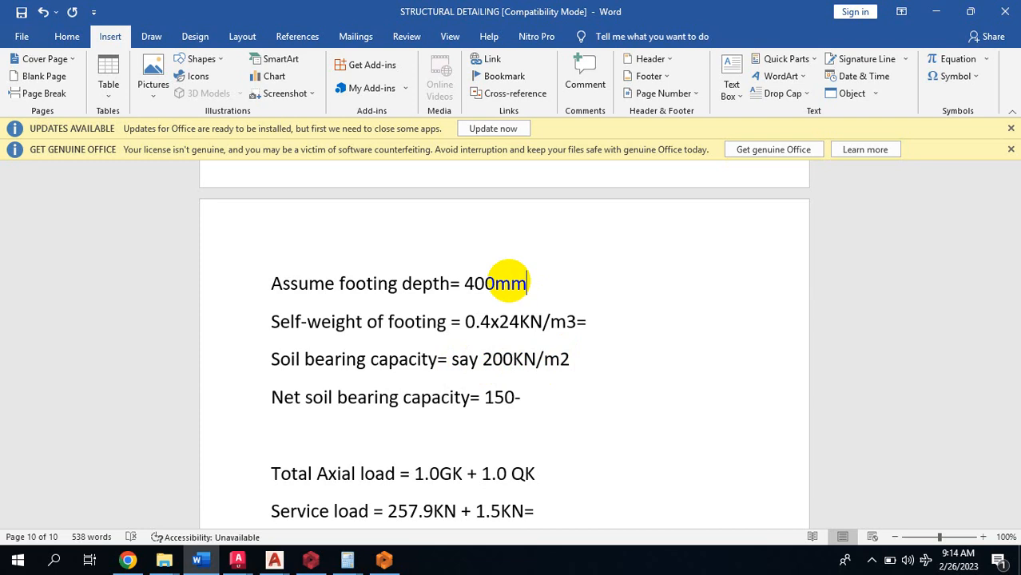
- Change the net soil bearing capacity expression in the Word document to start with "200 -"
click(311, 560)
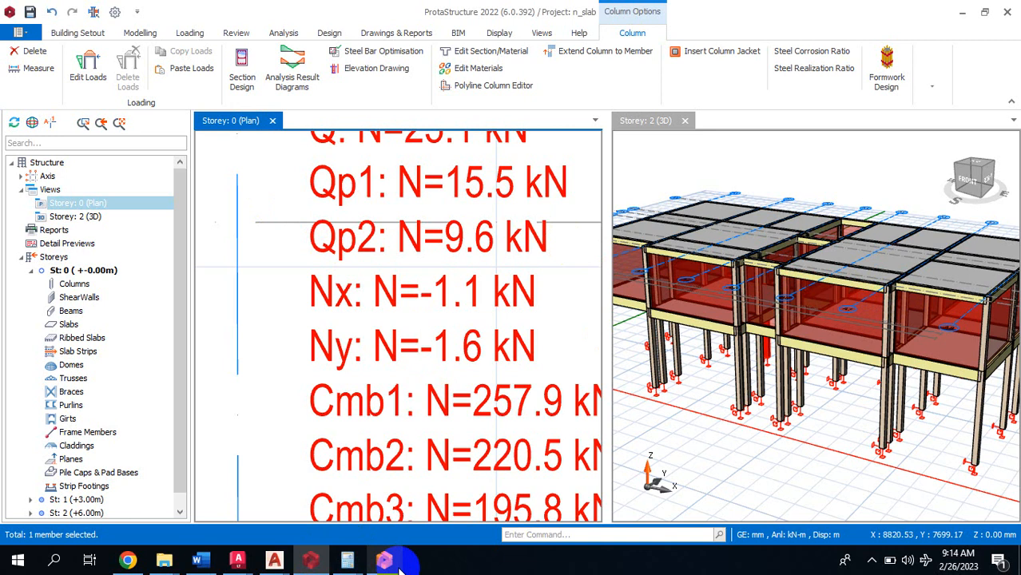
click(199, 560)
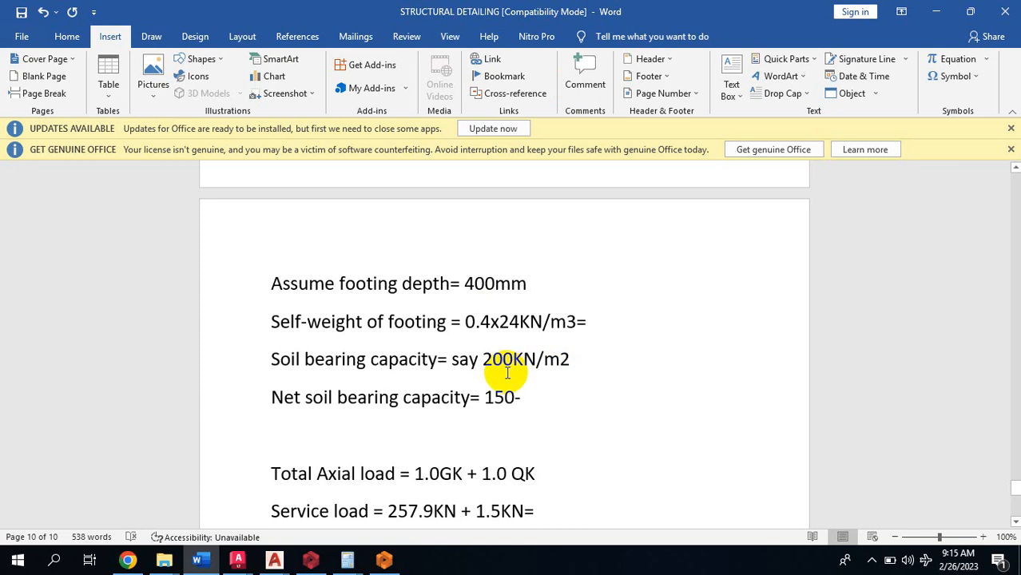
double_click(516, 397)
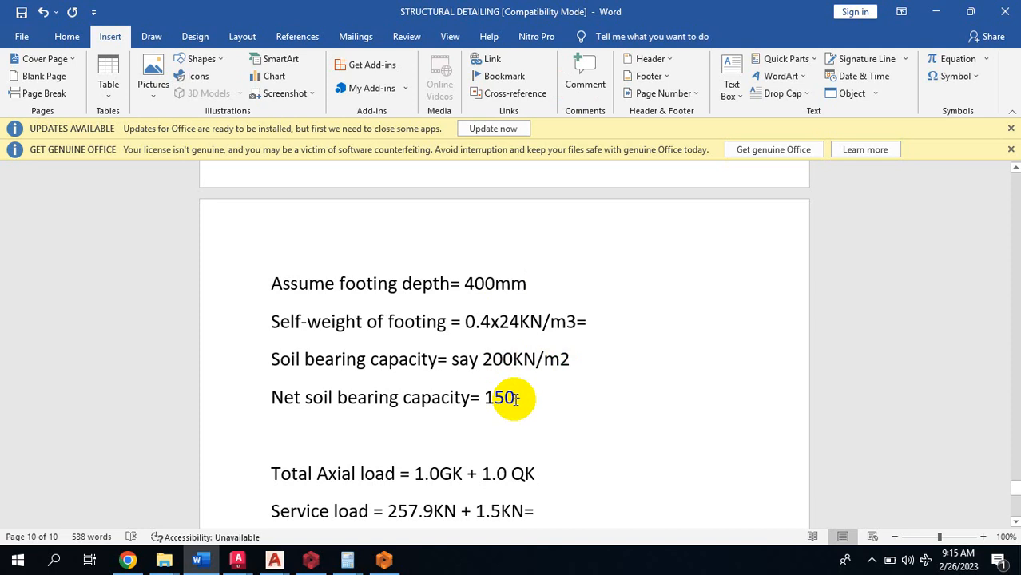
key(BackSpace)
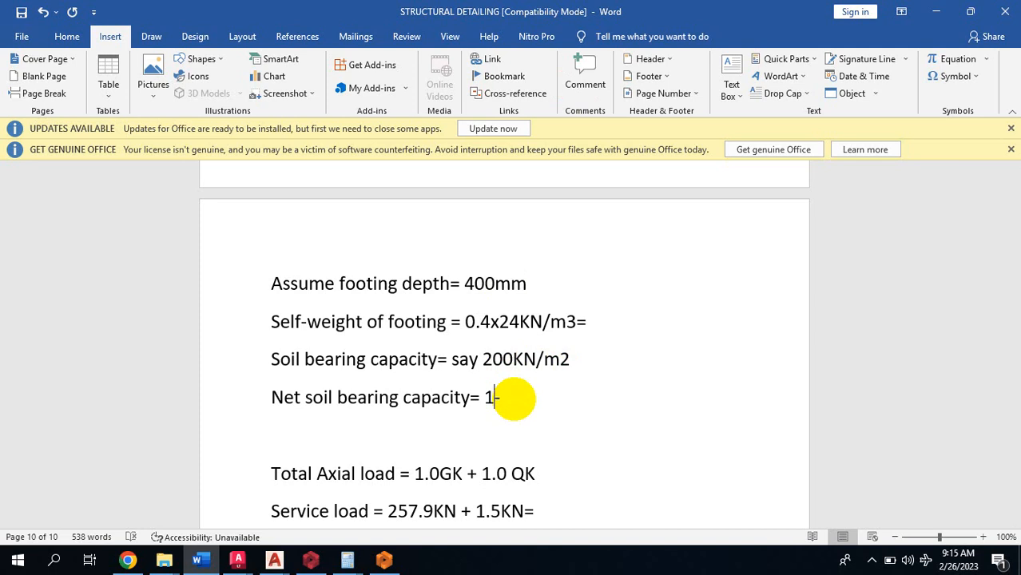
key(BackSpace)
text(200 -)
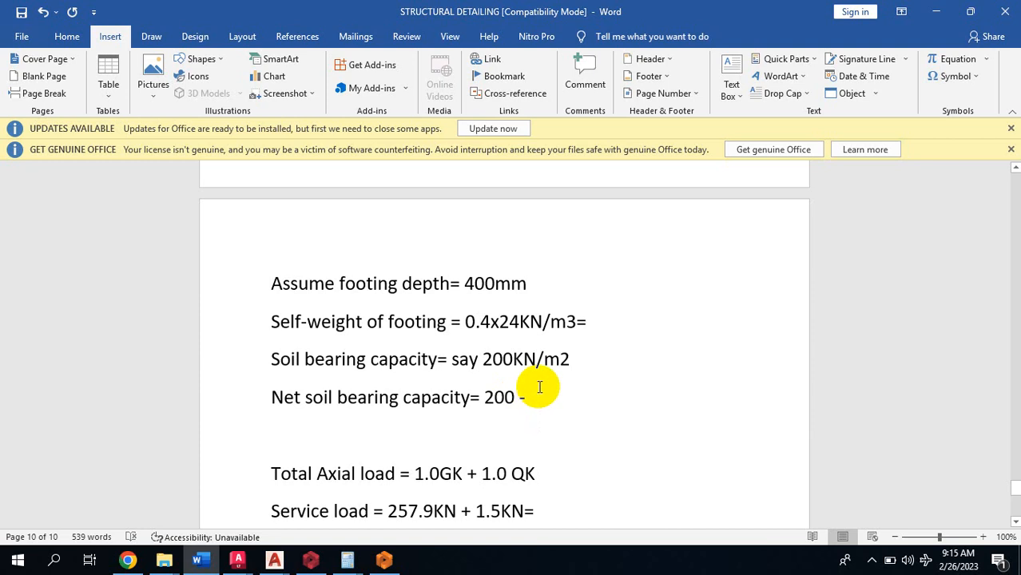
click(540, 388)
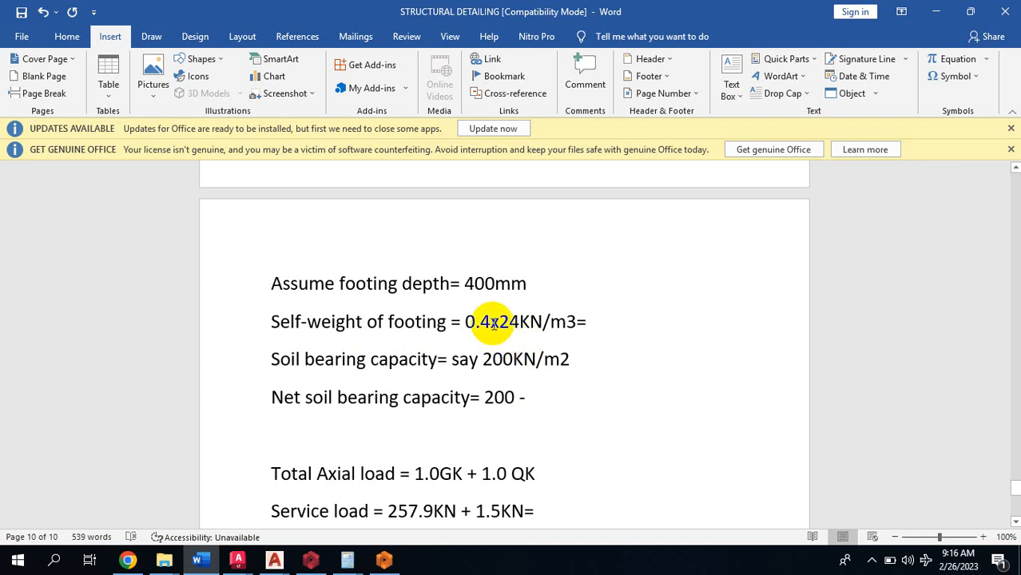
- Complete the self-weight of footing line with the result 9.6KN/m2
click(596, 321)
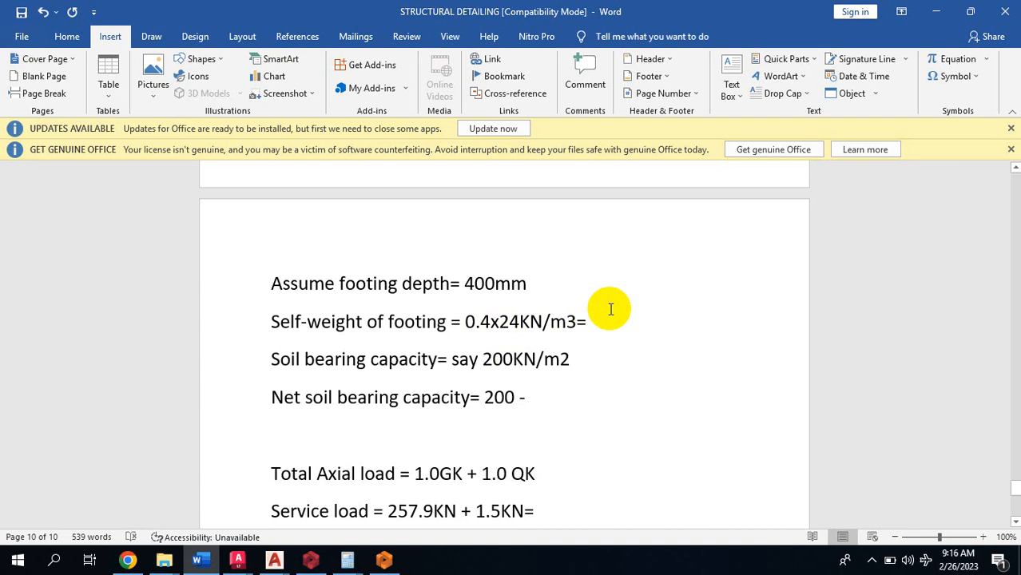
text(9.)
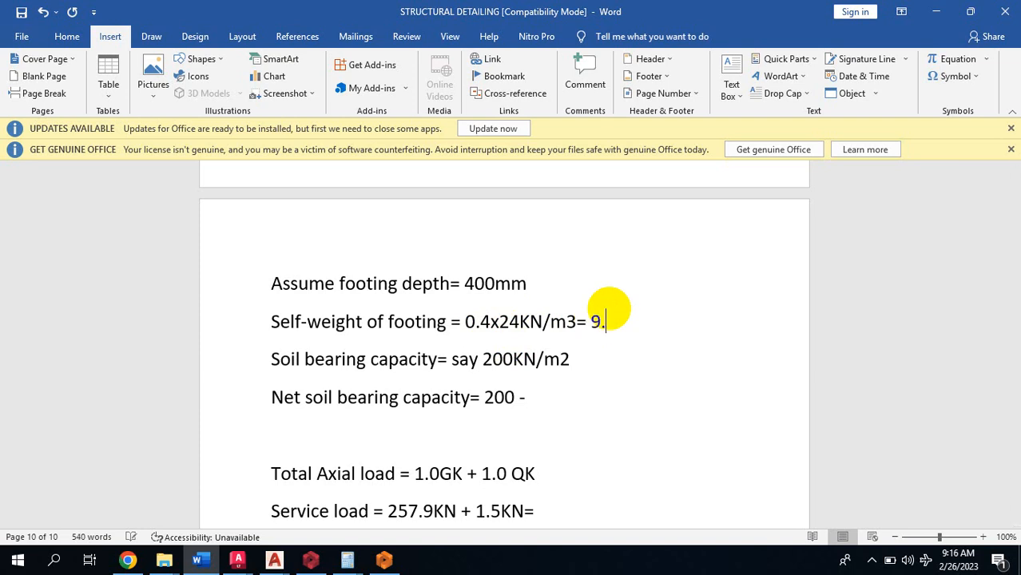
text(6kn)
key(BackSpace)
key(BackSpace)
key(BackSpace)
text(KN/m2)
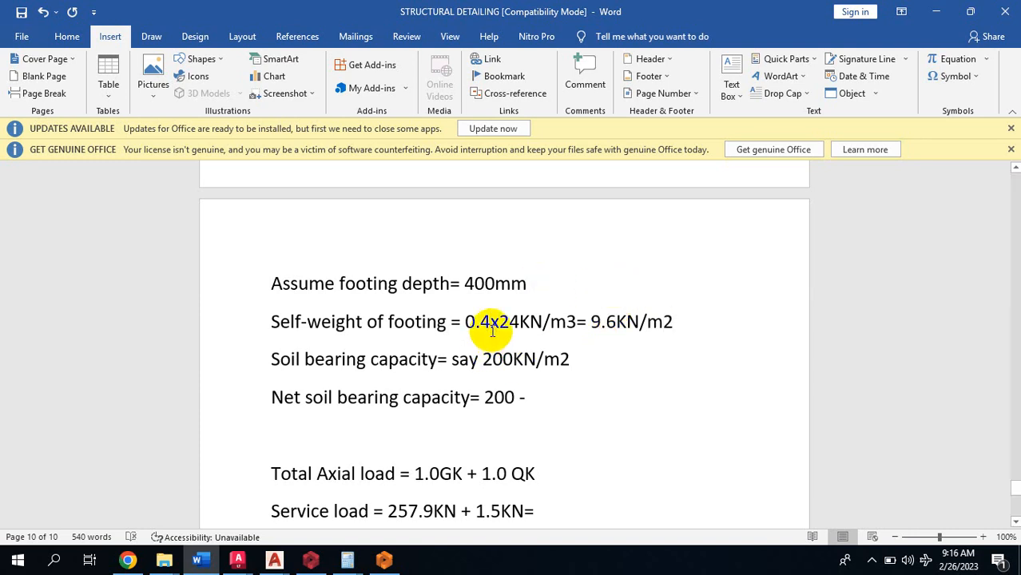
- Add the unit m after 0.4 in the self-weight expression and space out the multiplication sign so it reads "0.4m x 24KN/m3"
click(490, 329)
text(m)
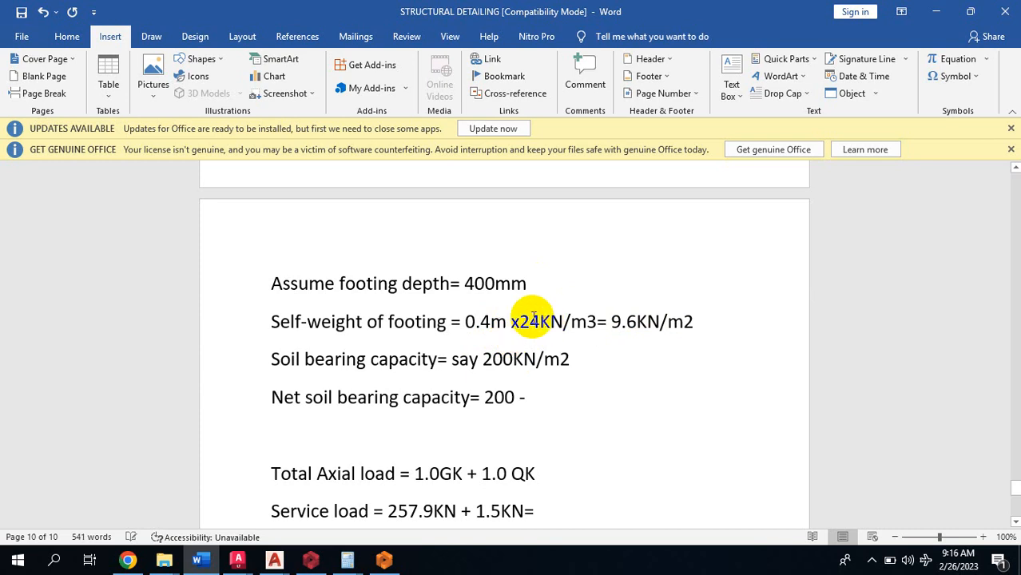
click(520, 324)
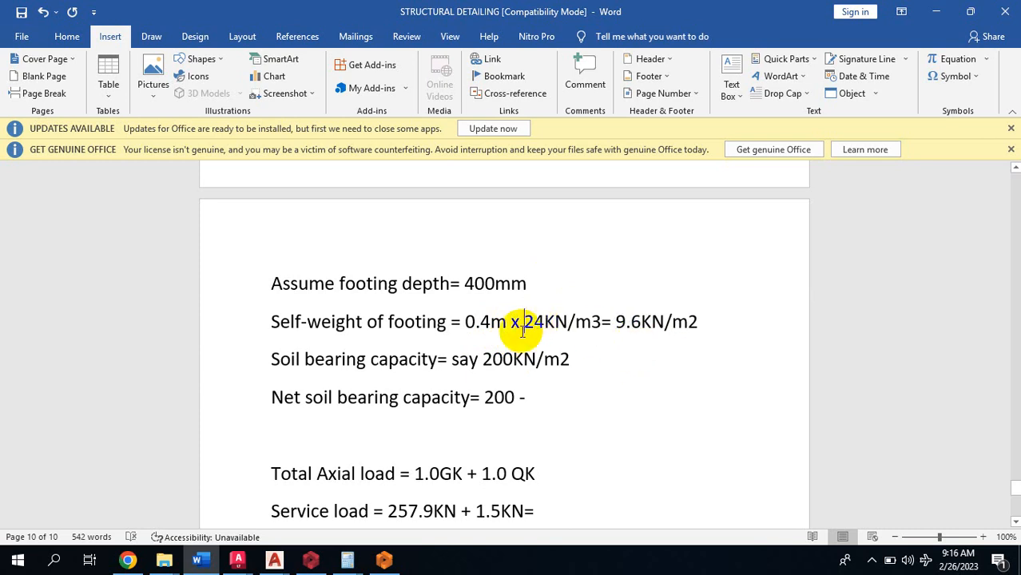
click(504, 327)
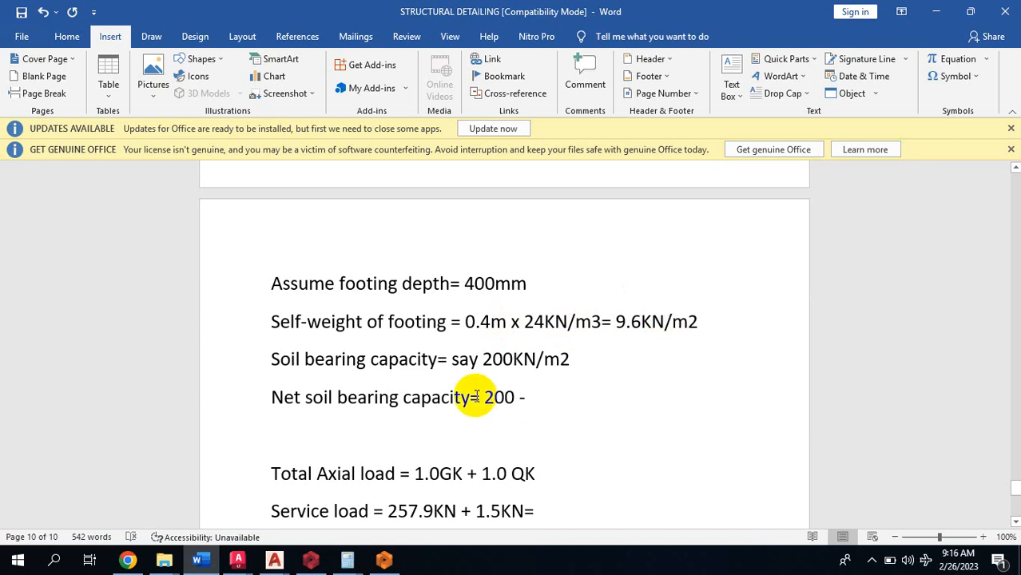
- Complete the net soil bearing capacity line by subtracting 9.6KN/m2 and entering the result 190.4KN/m2
click(355, 364)
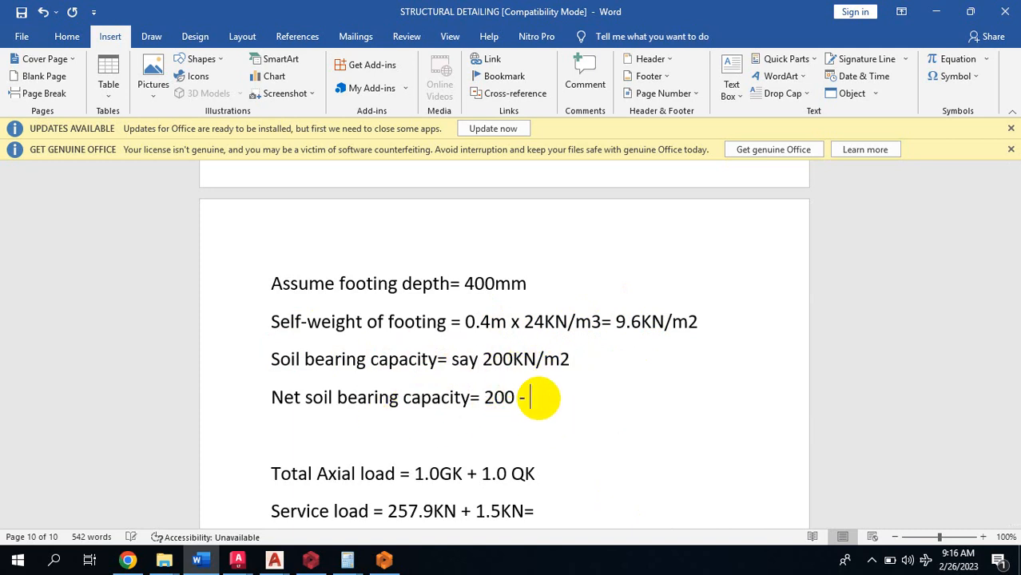
text(9.6KN/m)
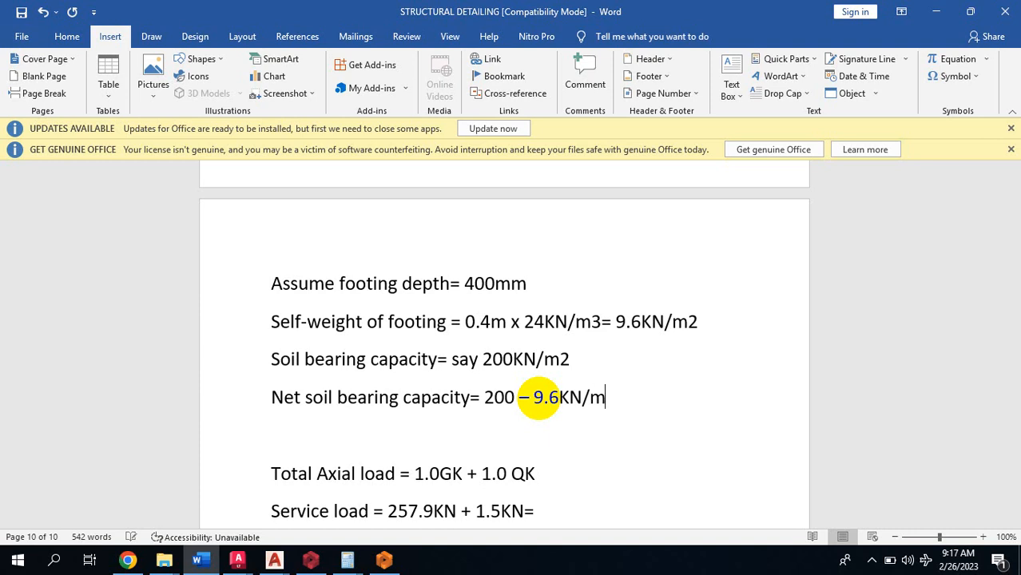
text(2)
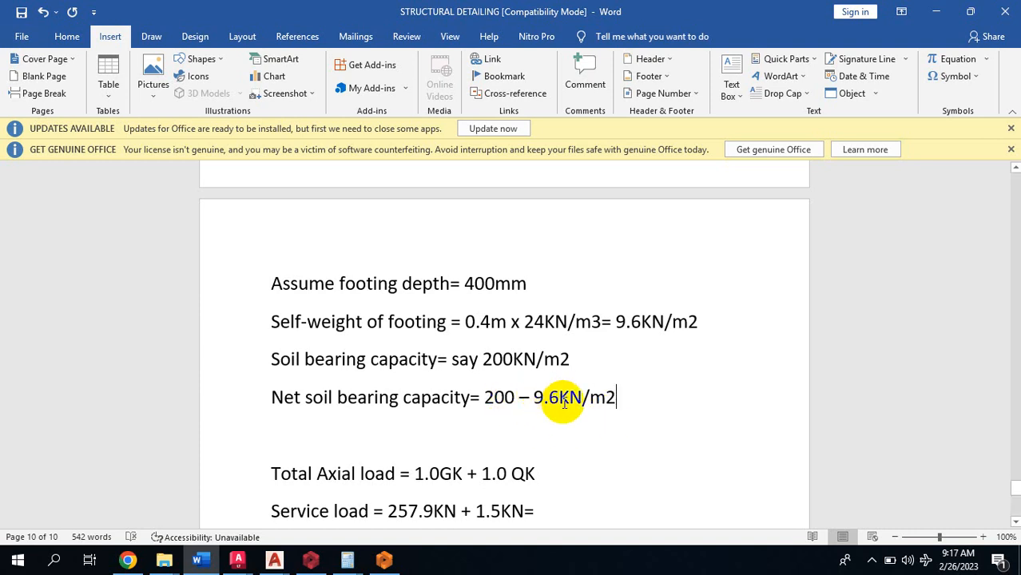
drag(617, 317, 708, 326)
click(676, 322)
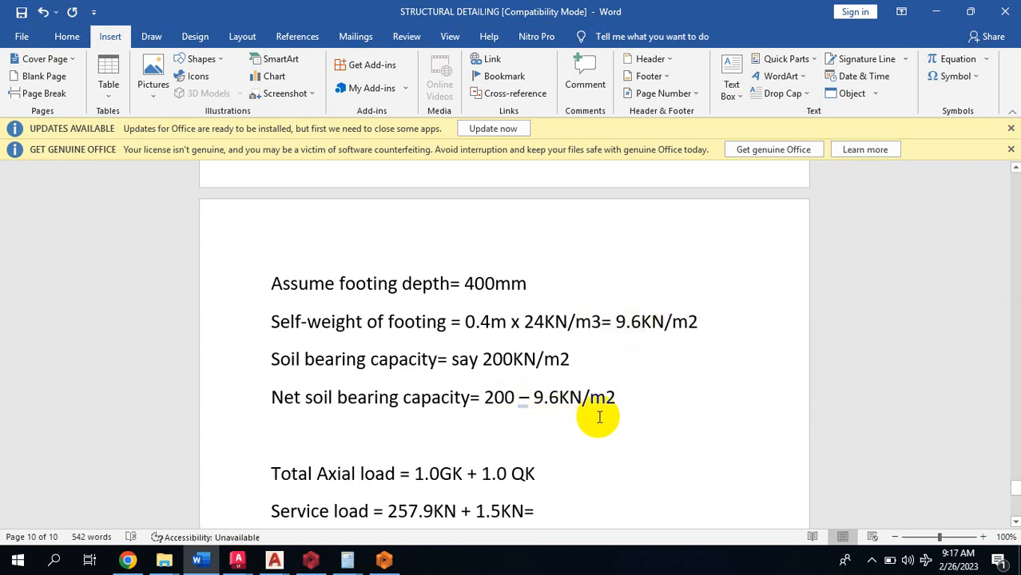
click(629, 405)
text(=)
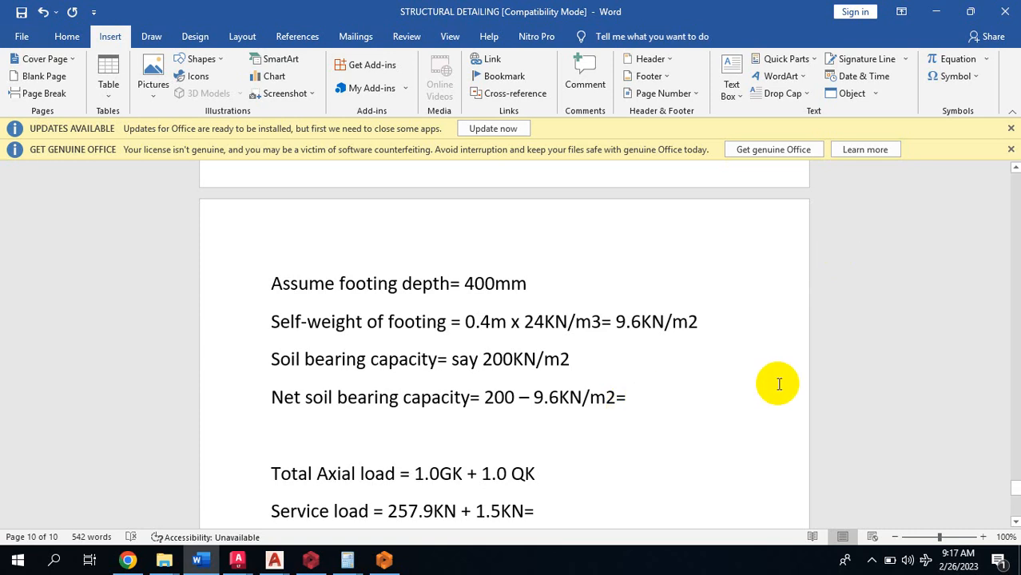
text(190.4)
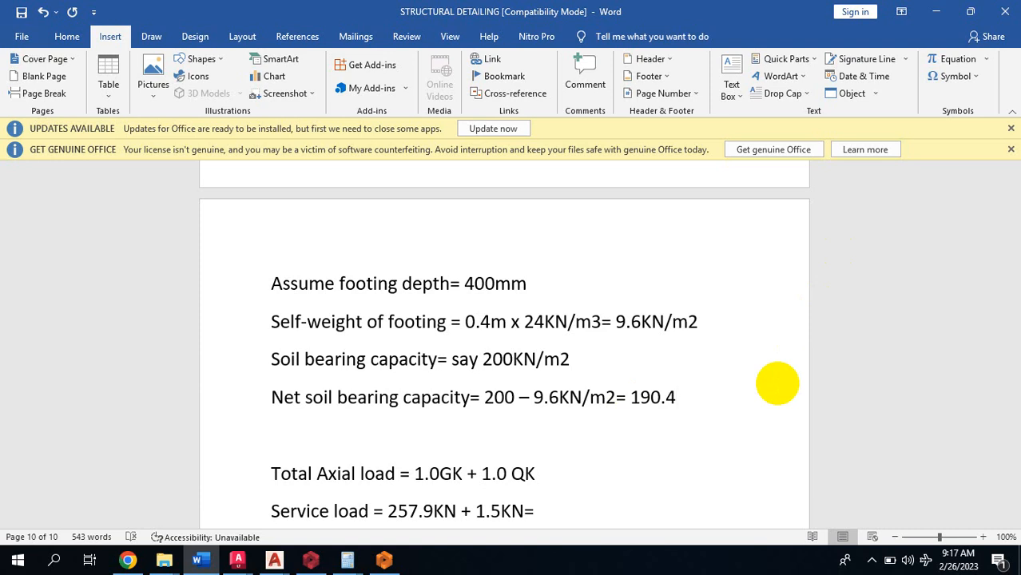
text(KN/m2)
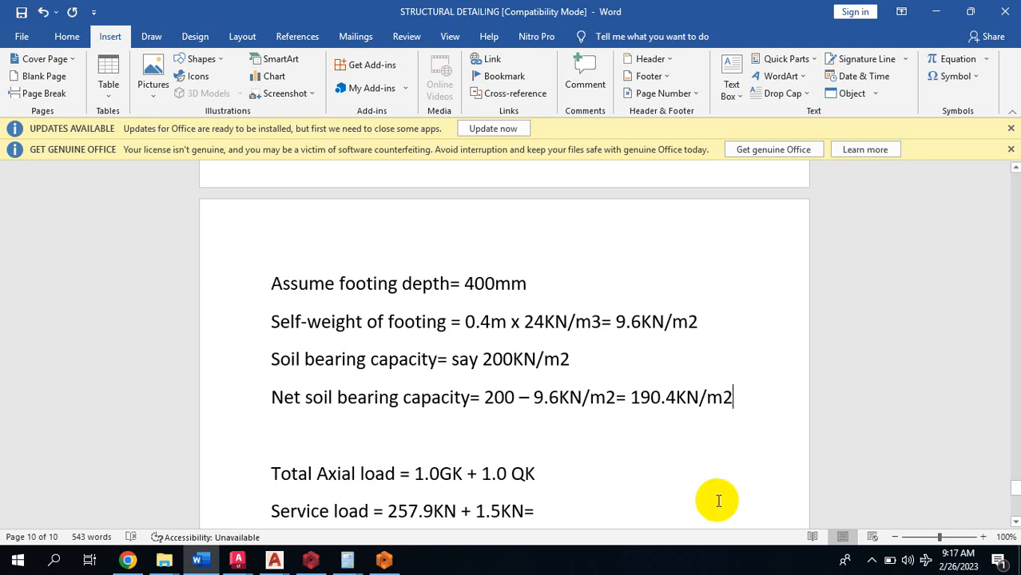
- Review the total axial load and service load lines and check the column's Cmb1 axial load in the ProtaStructure plan
scroll(613, 461, down, 2)
scroll(613, 462, down, 2)
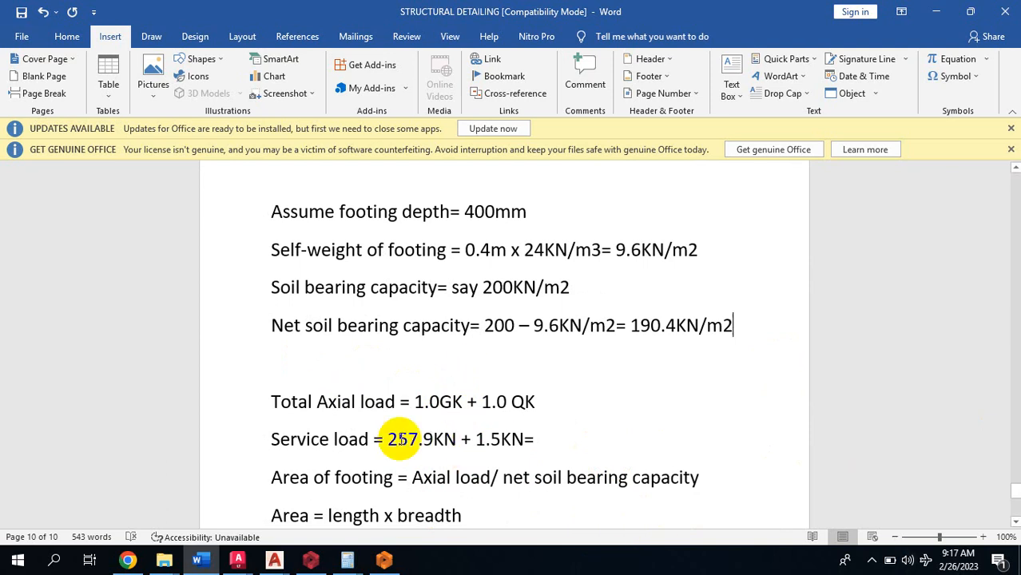
scroll(458, 413, down, 1)
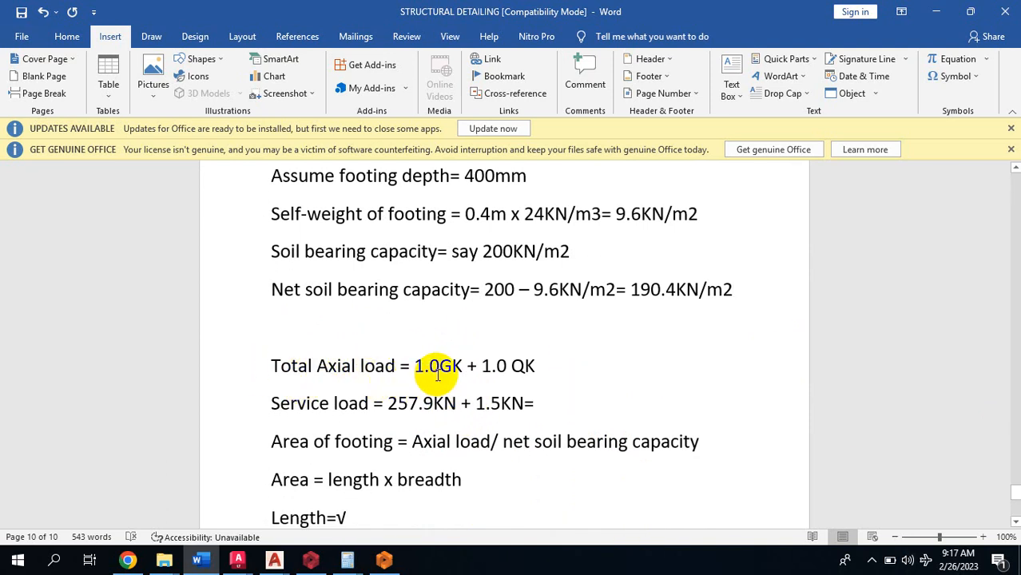
drag(431, 371, 450, 375)
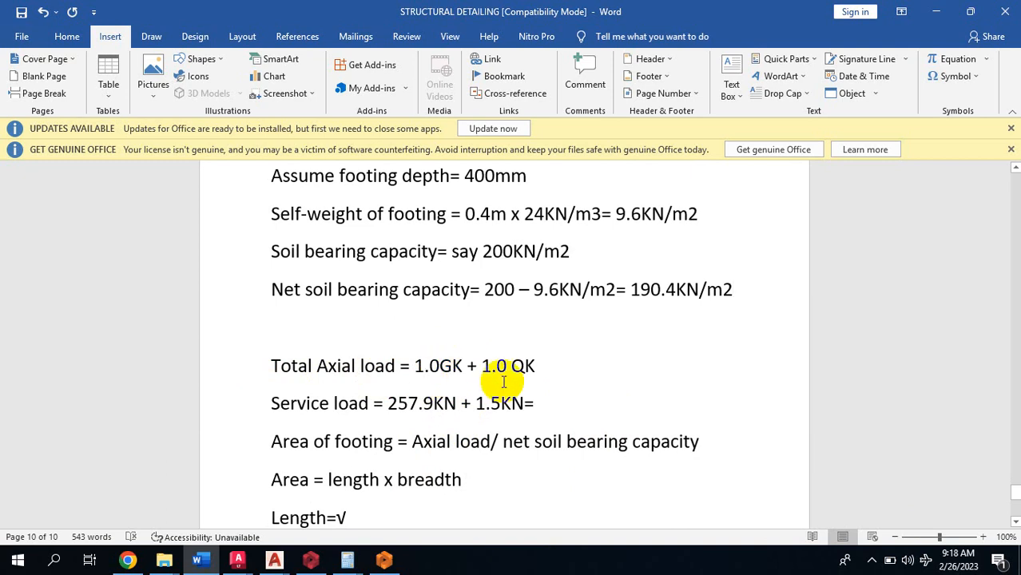
drag(512, 372, 527, 375)
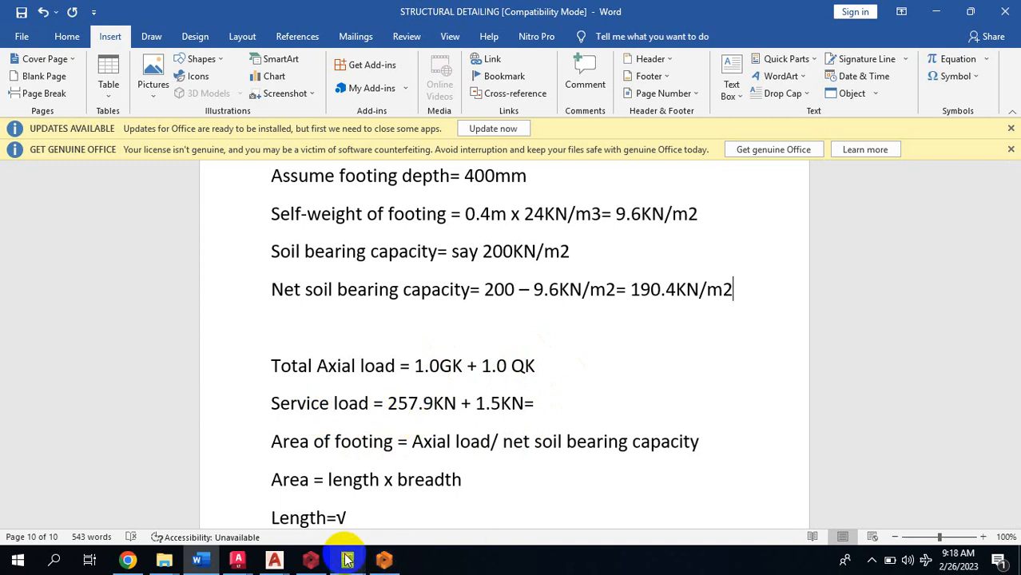
mouse_move(348, 557)
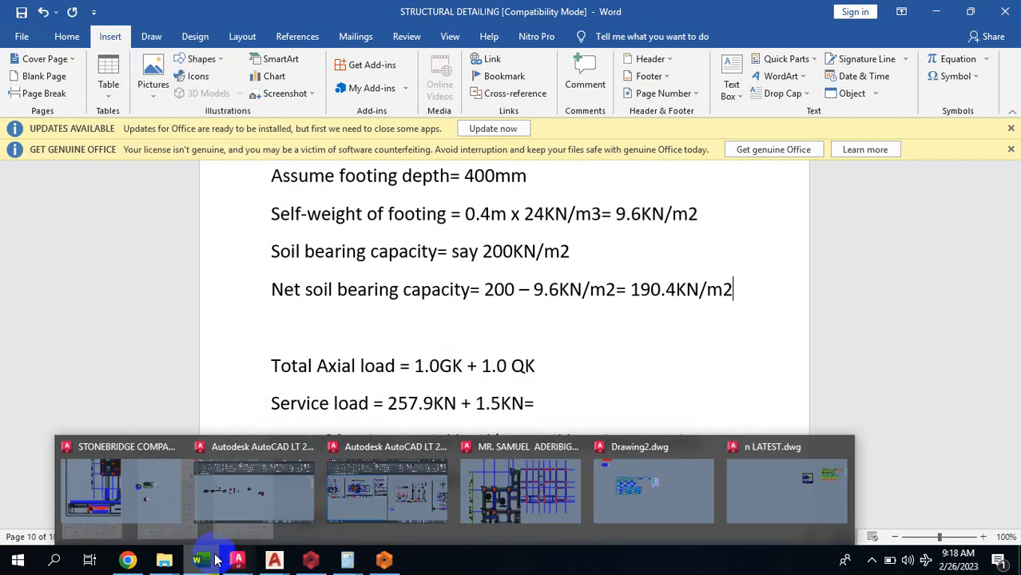
mouse_move(212, 562)
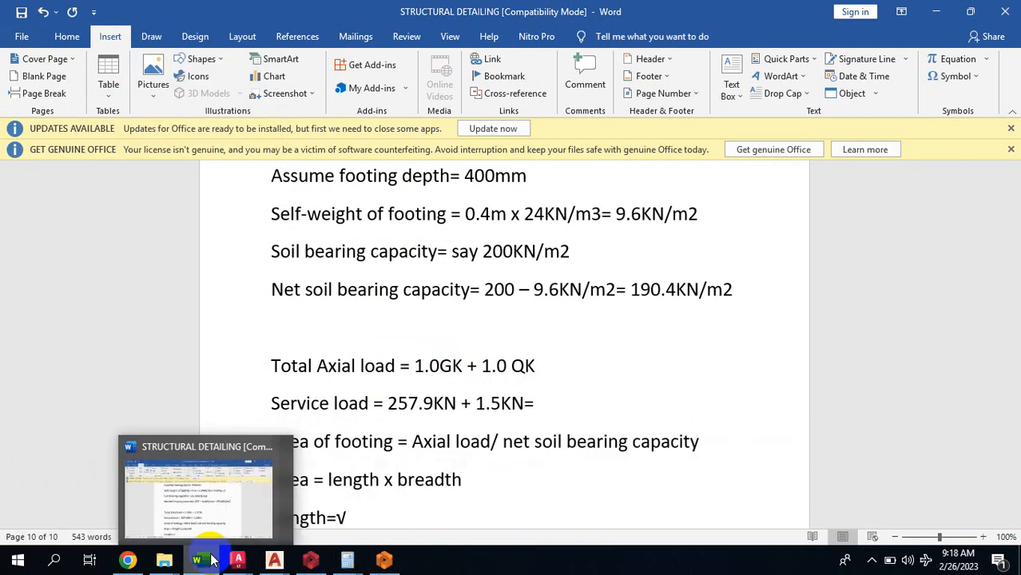
click(311, 563)
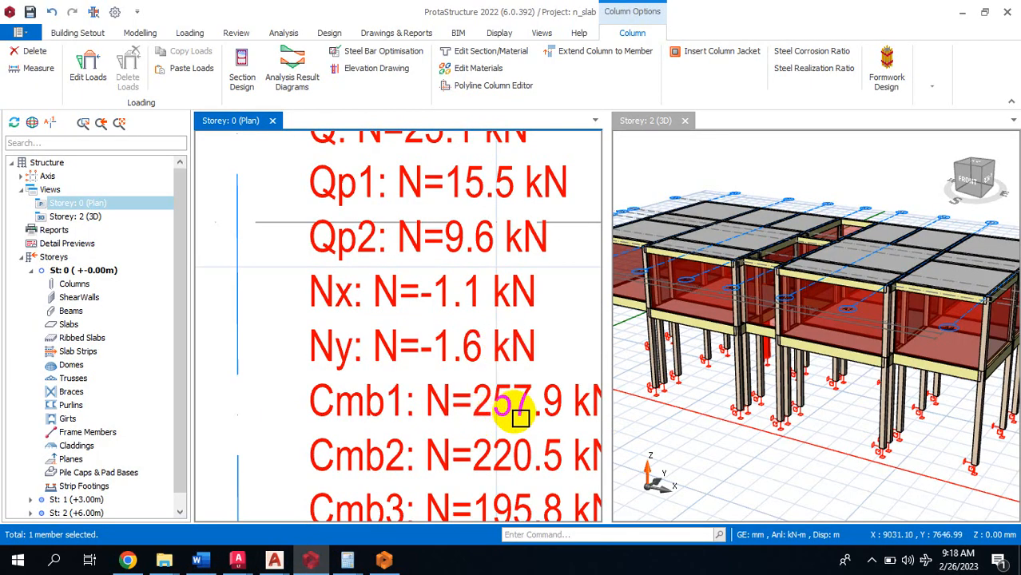
scroll(563, 424, up, 1)
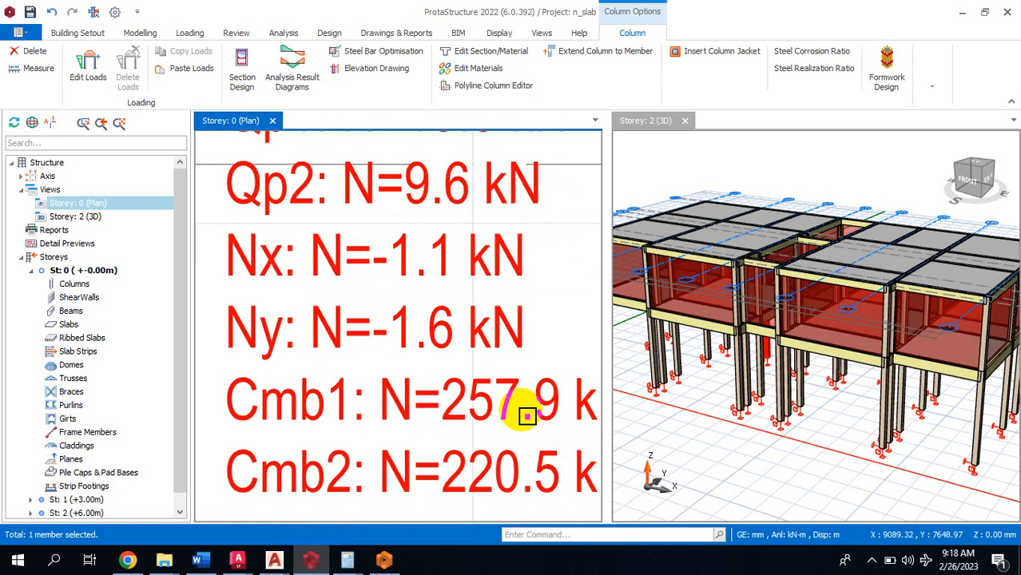
scroll(551, 410, down, 2)
scroll(573, 405, up, 1)
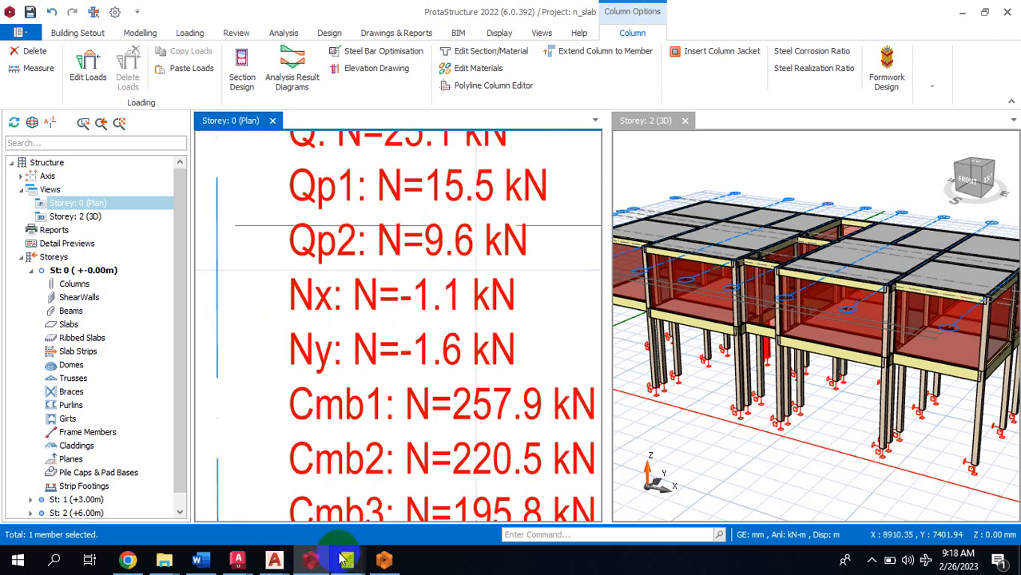
click(200, 559)
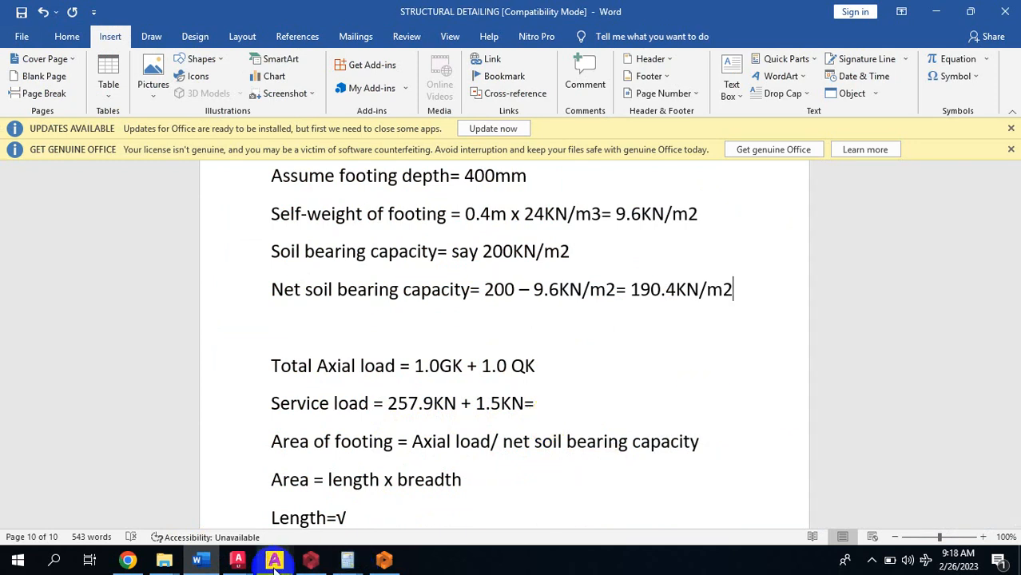
- Switch to ProtaStructure and examine the load properties of slab 2S10, including the standard imposed load options
click(310, 564)
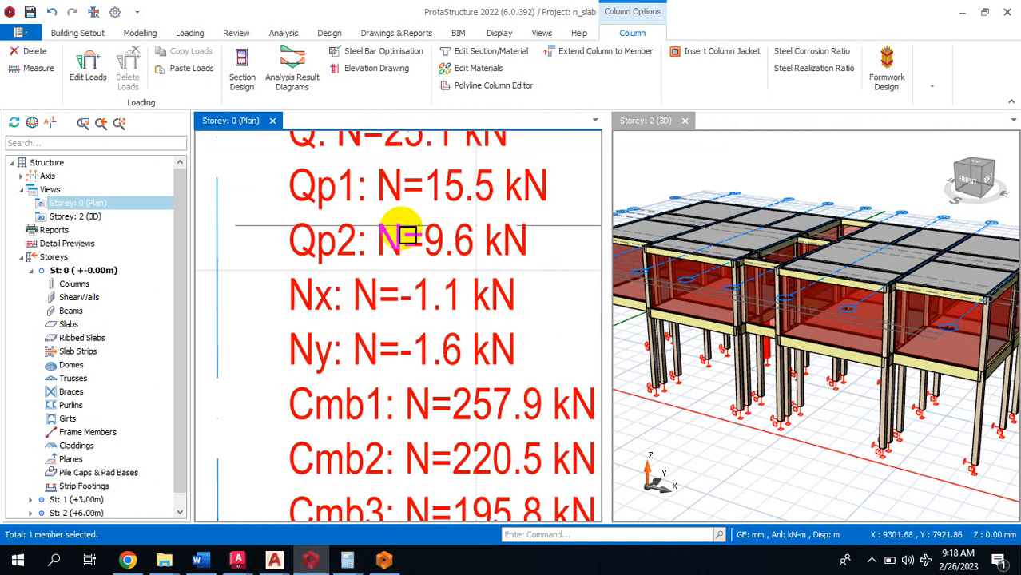
right_click(868, 266)
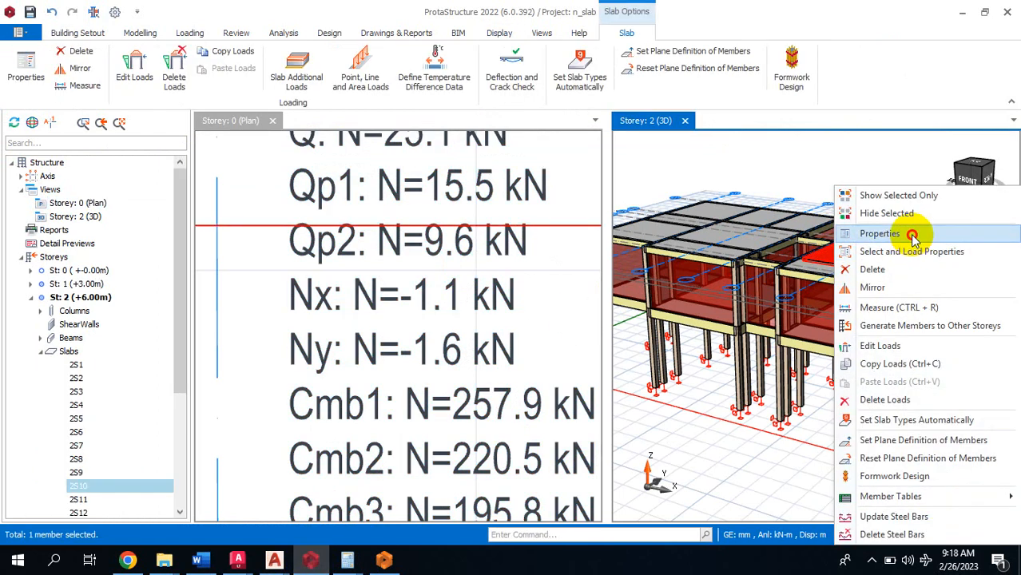
click(914, 237)
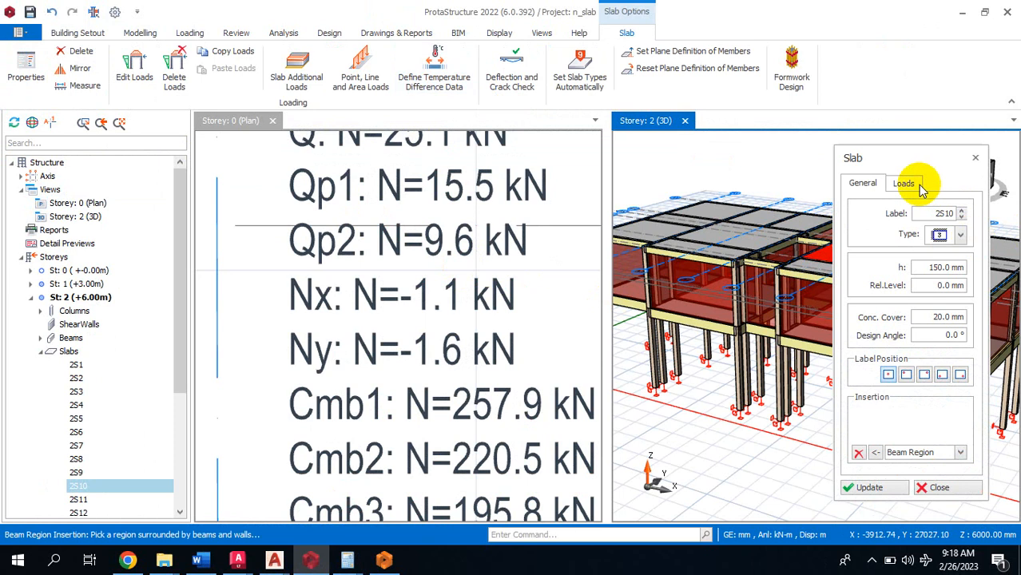
click(903, 184)
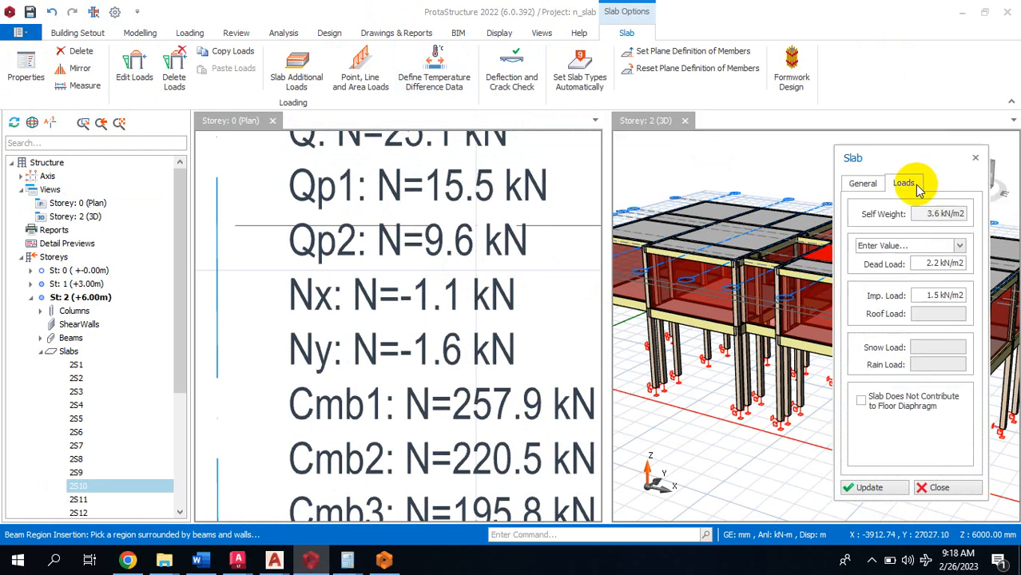
click(935, 294)
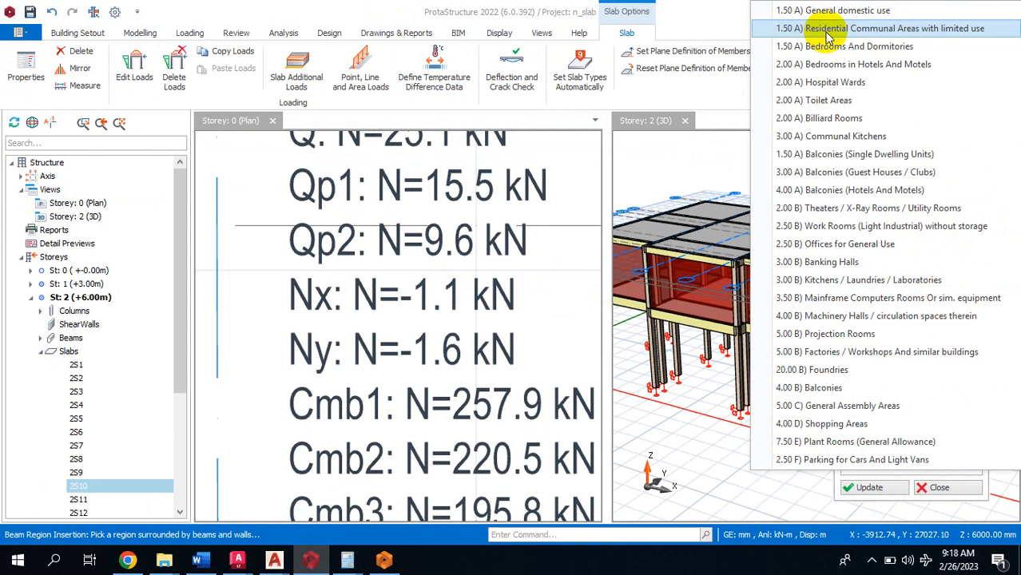
click(787, 481)
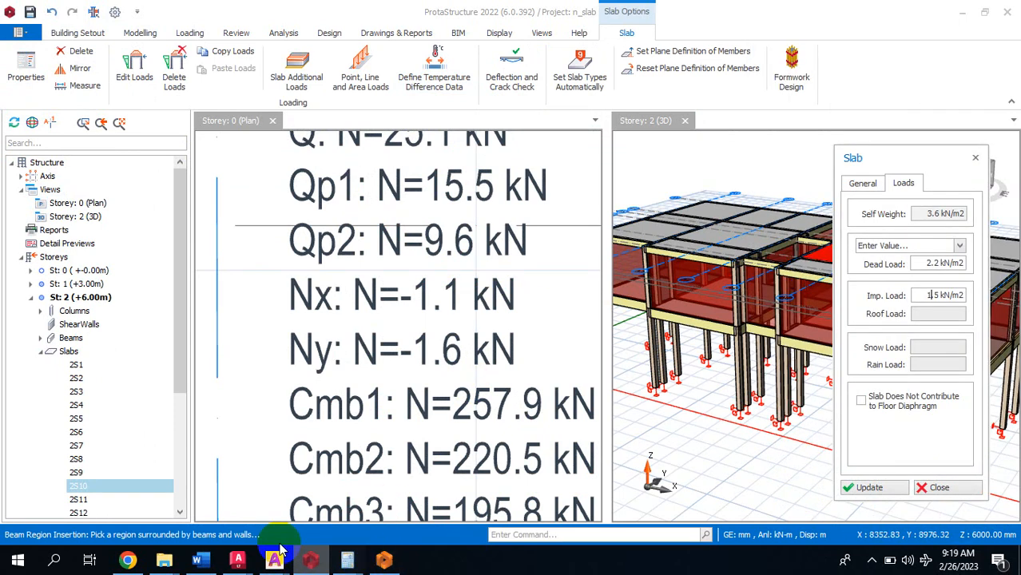
- Switch back to the Word document and enter 259.4 as the result of the service load sum
click(200, 561)
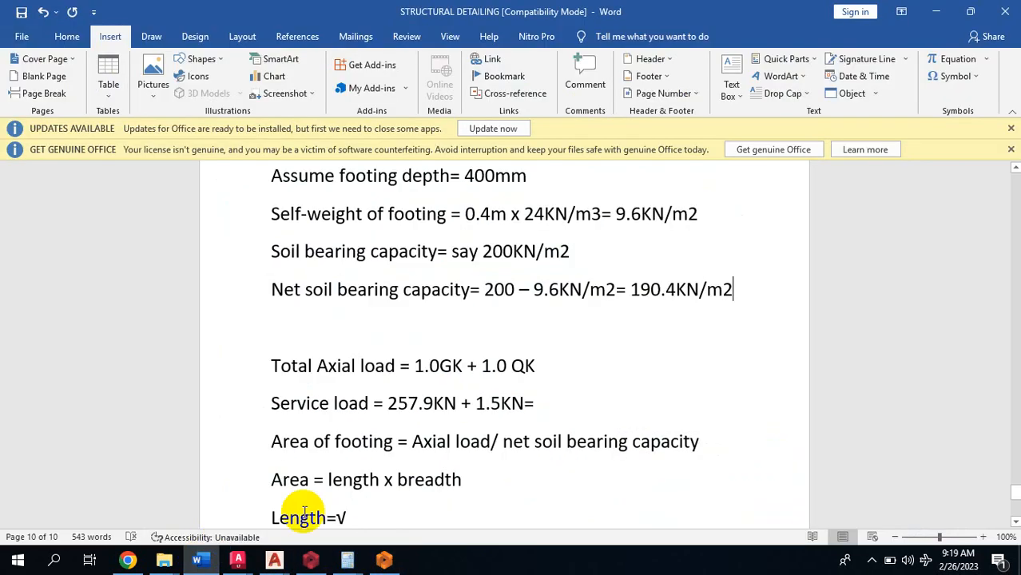
click(543, 408)
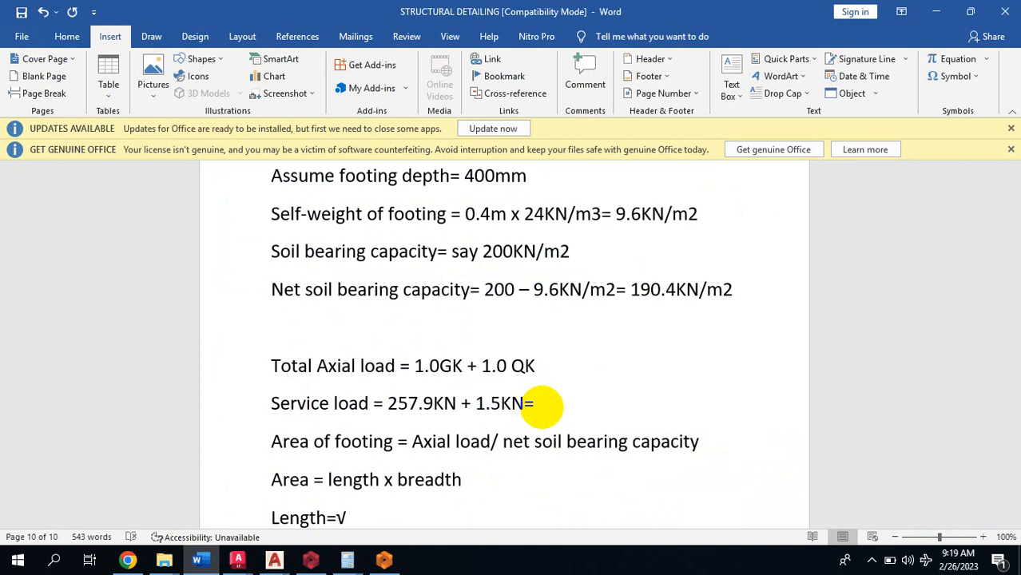
text(259.4)
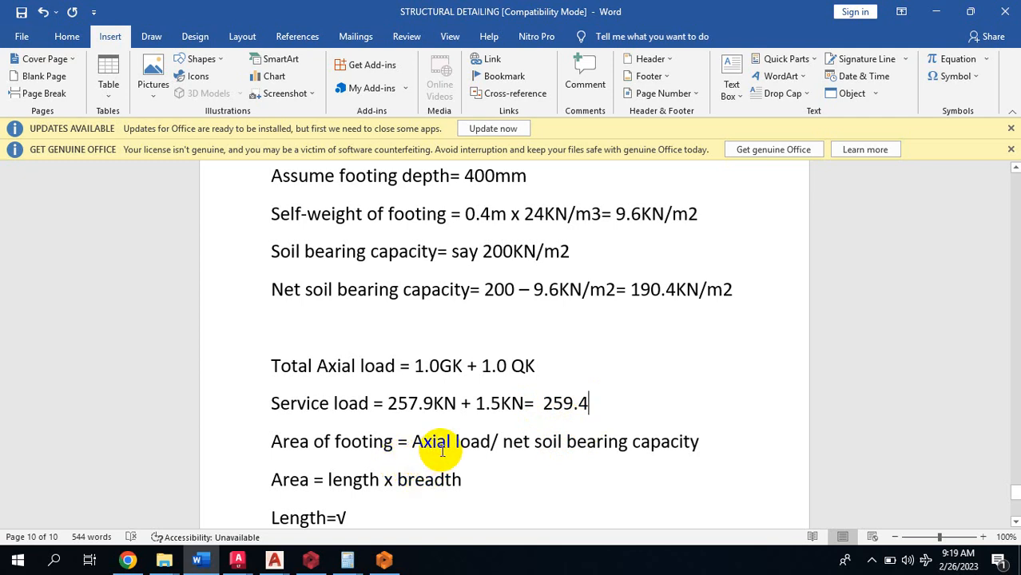
- Add the calculation line 259.4/190.4= 1.36m2 below the area of footing formula
scroll(423, 450, down, 1)
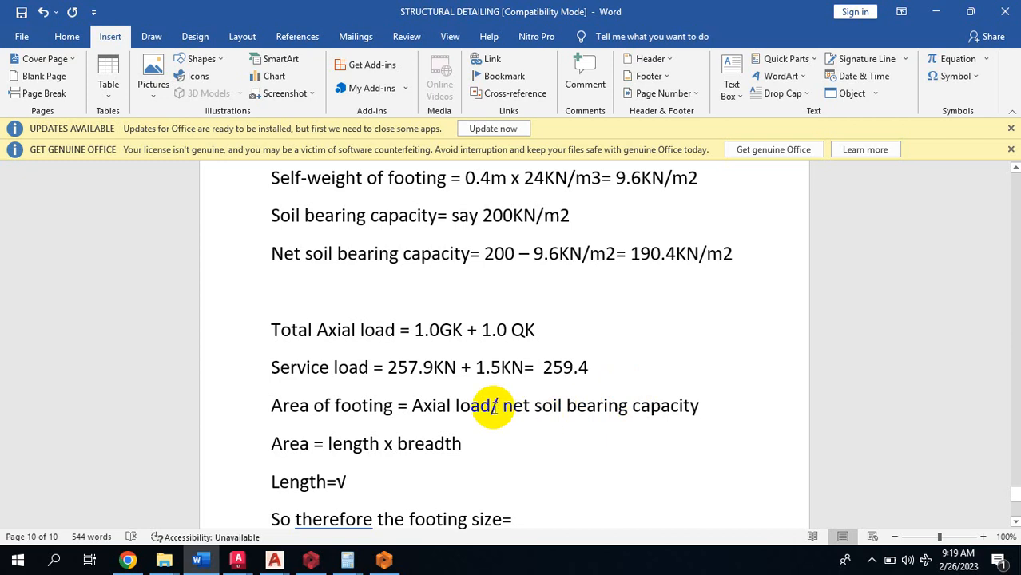
click(721, 408)
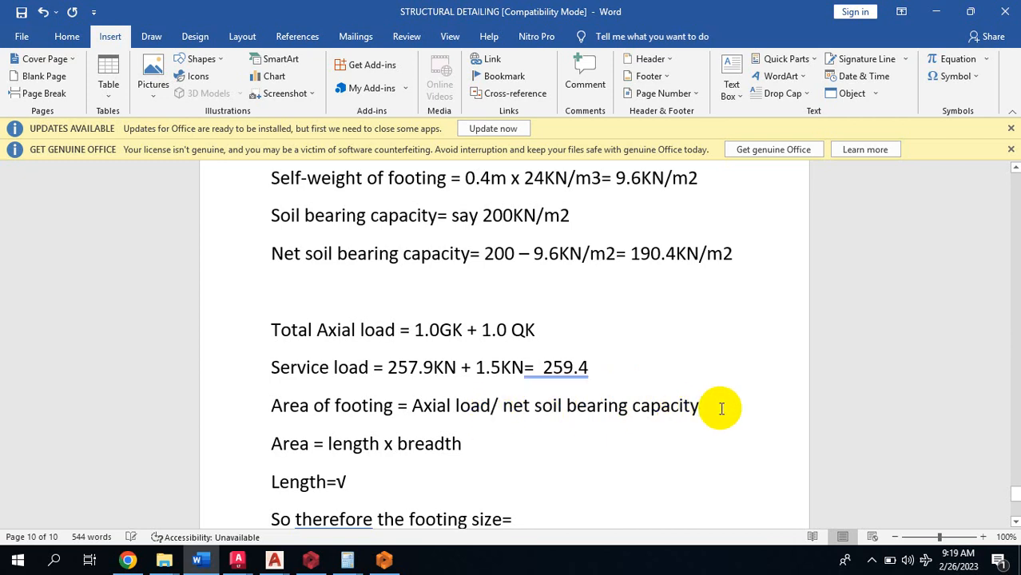
key(Return)
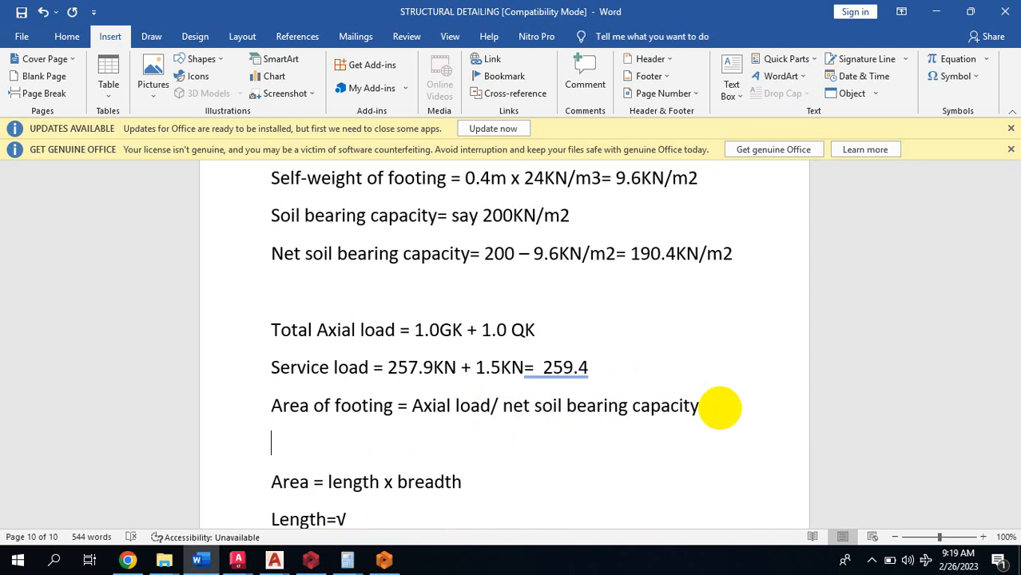
text(259)
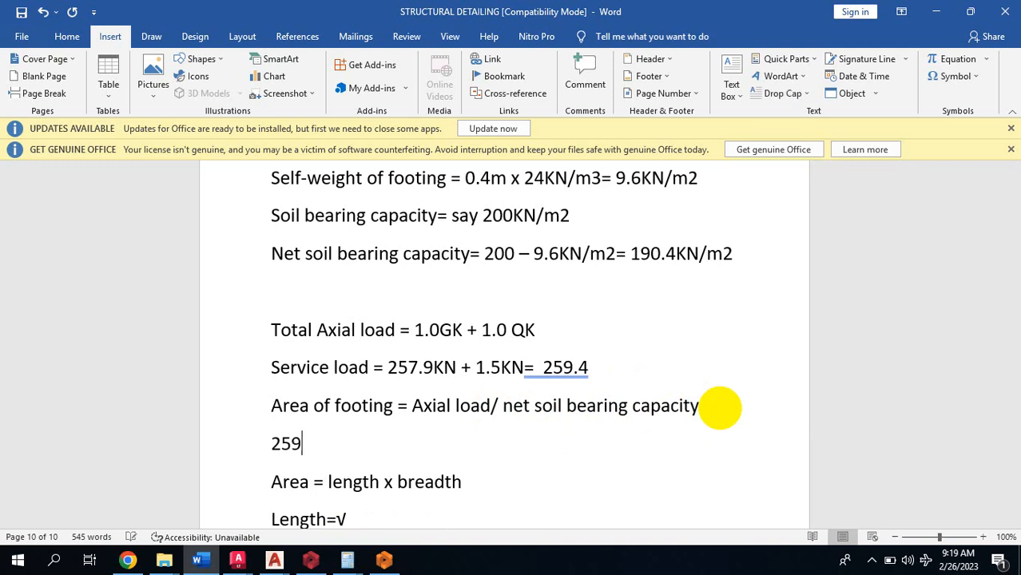
text(.4/)
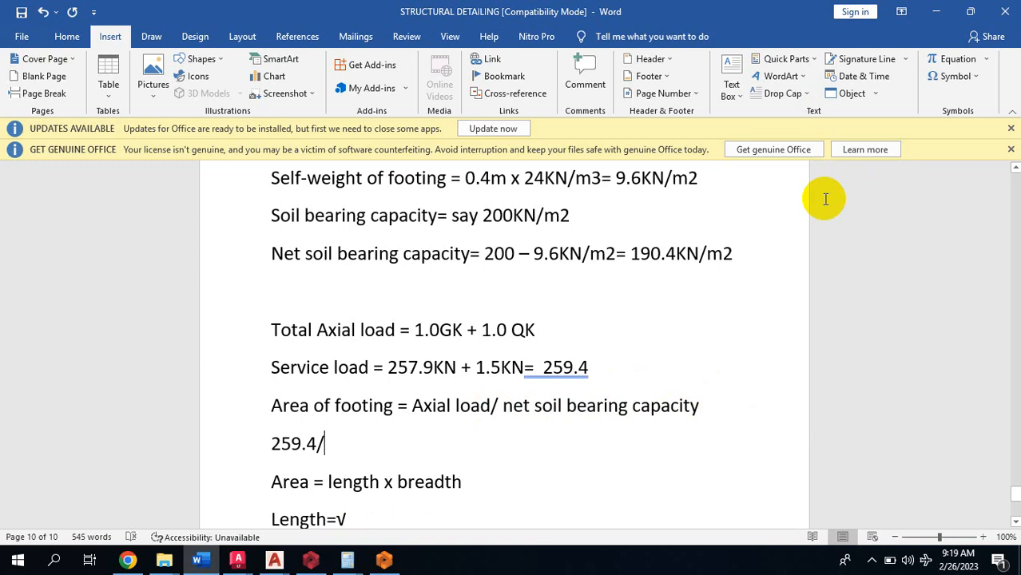
text(1)
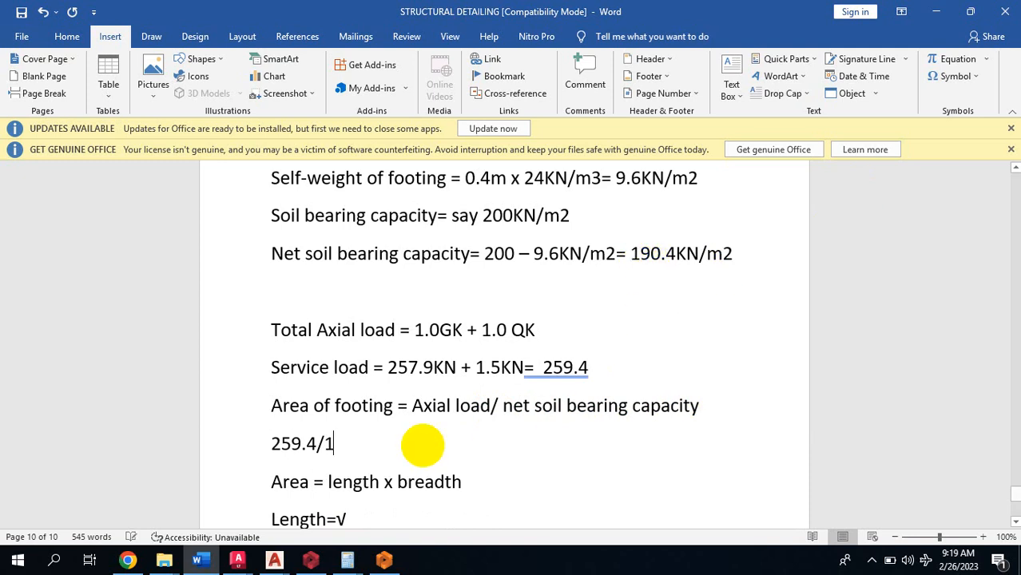
text(90.4)
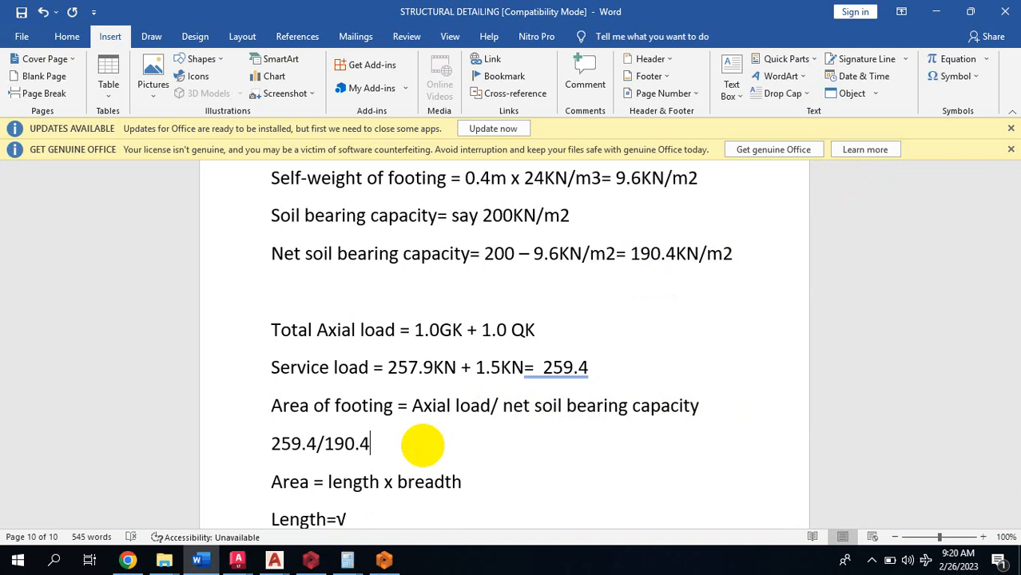
text(=)
text(1.36)
text(m2)
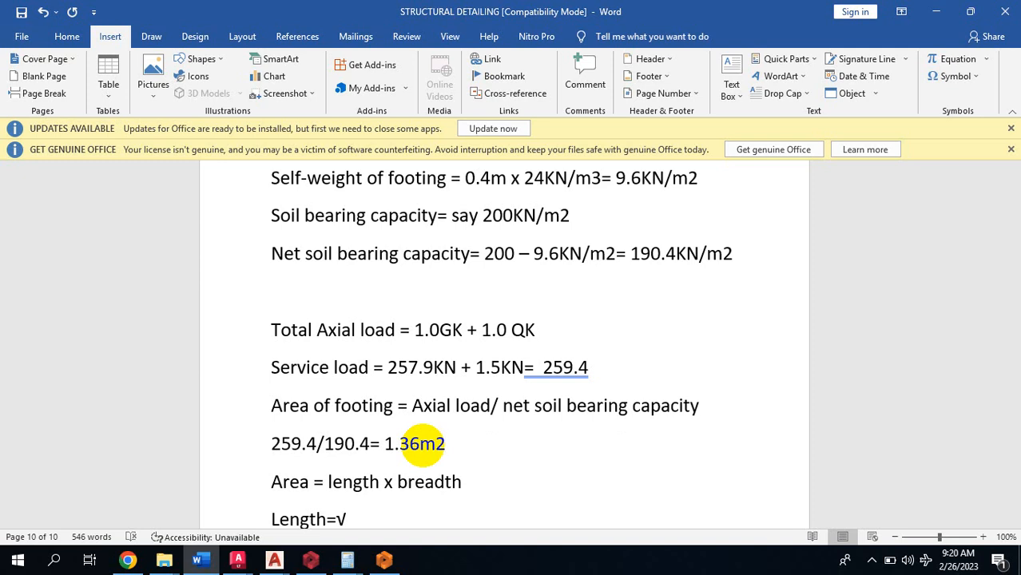
click(452, 444)
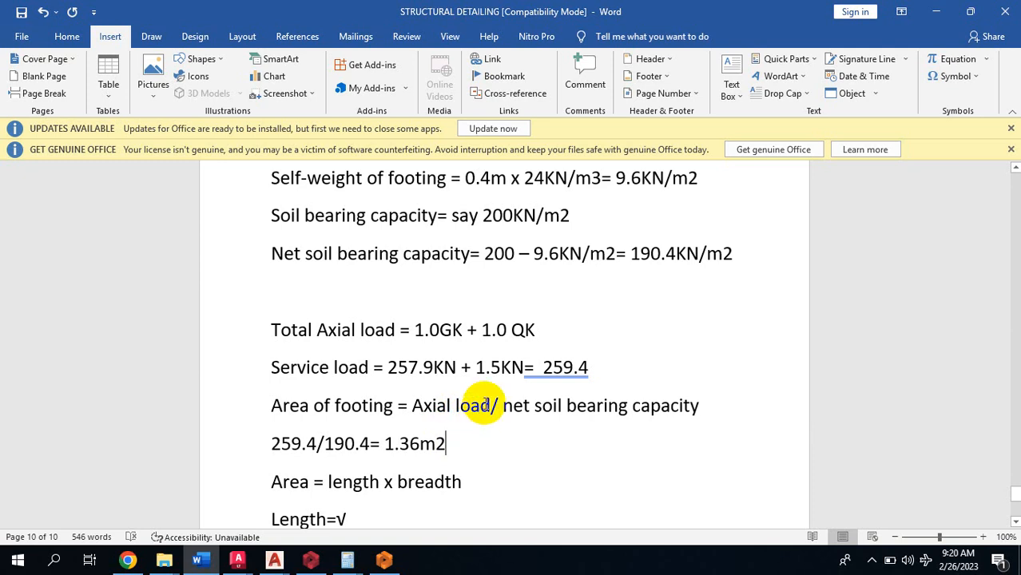
- Append the unit KN to the 259.4 result on the service load line
scroll(468, 404, up, 1)
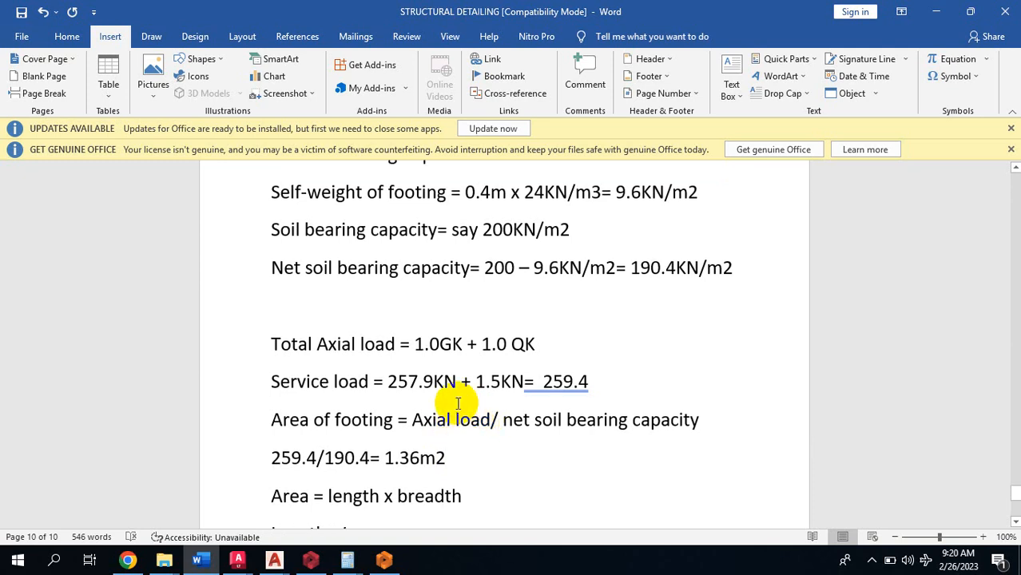
scroll(458, 401, up, 2)
scroll(455, 406, down, 2)
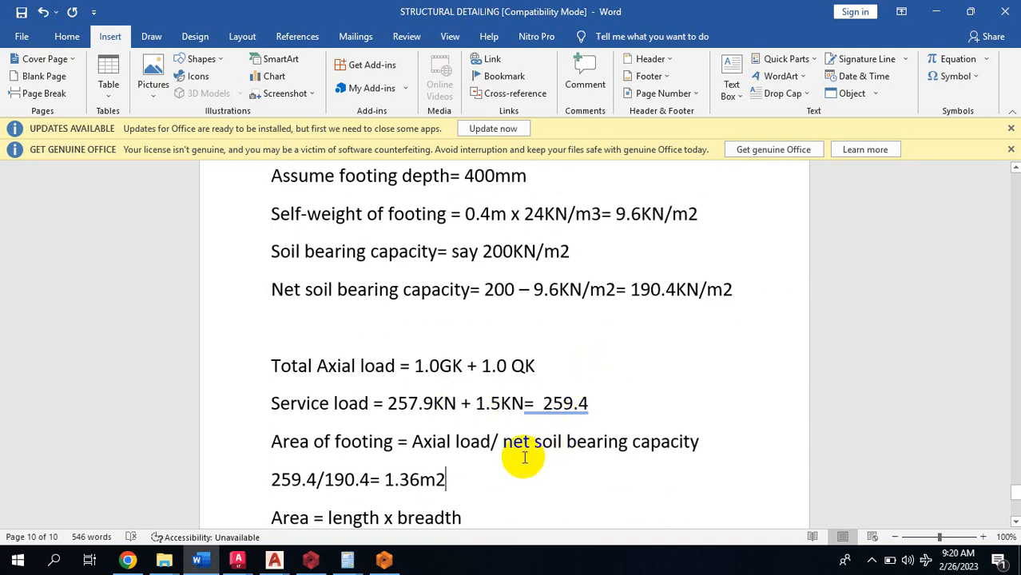
click(592, 404)
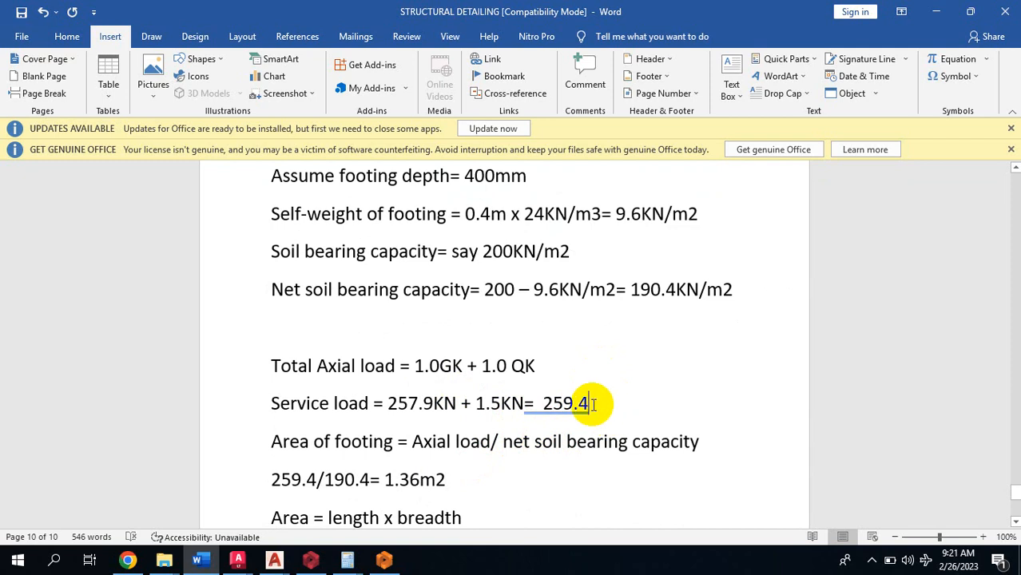
text(KN)
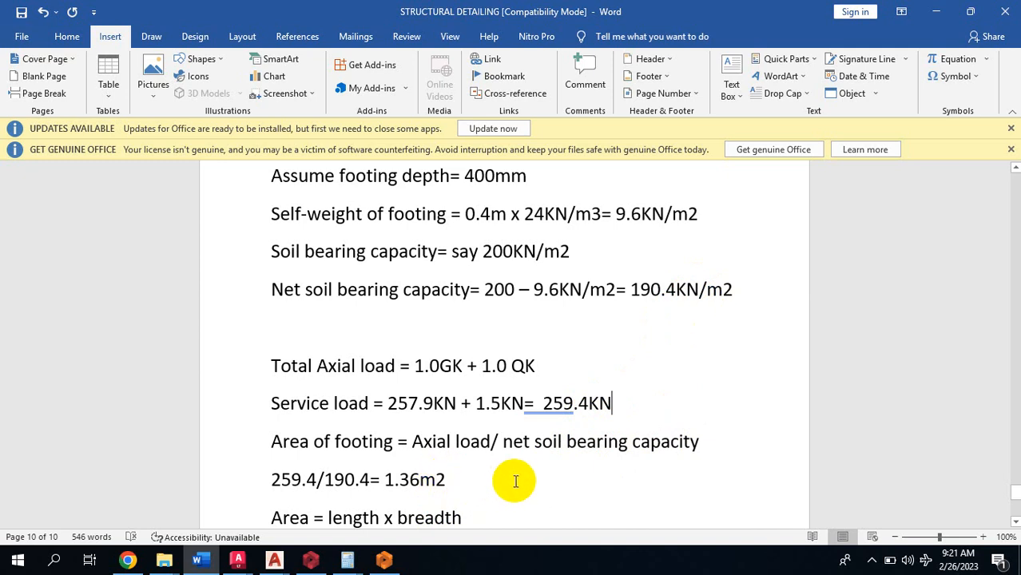
click(492, 467)
click(715, 449)
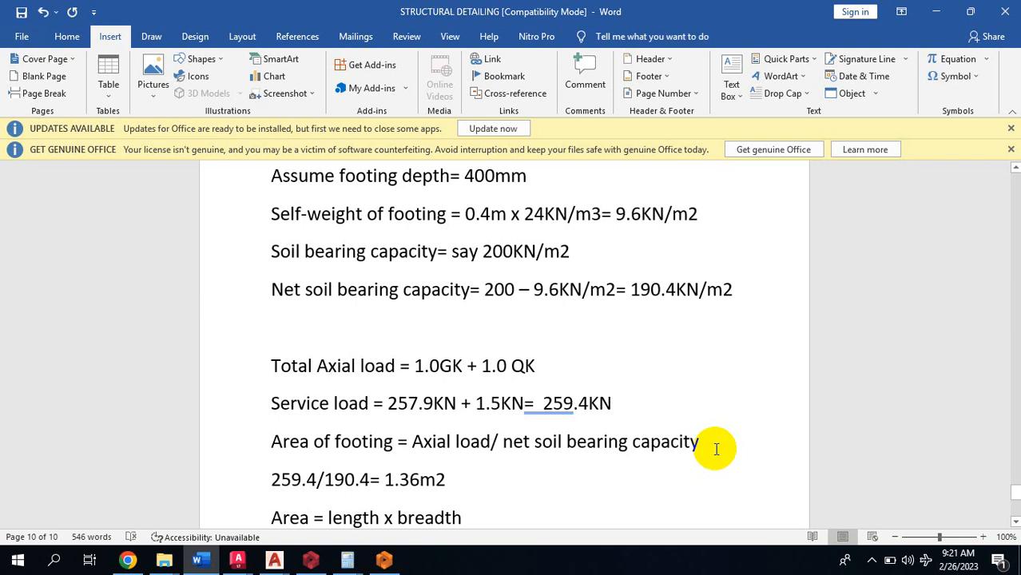
- Complete the length line after the root sign so it reads Length=√1.36 =1.167 Approx =1.2
click(457, 475)
scroll(464, 468, down, 1)
scroll(465, 463, down, 4)
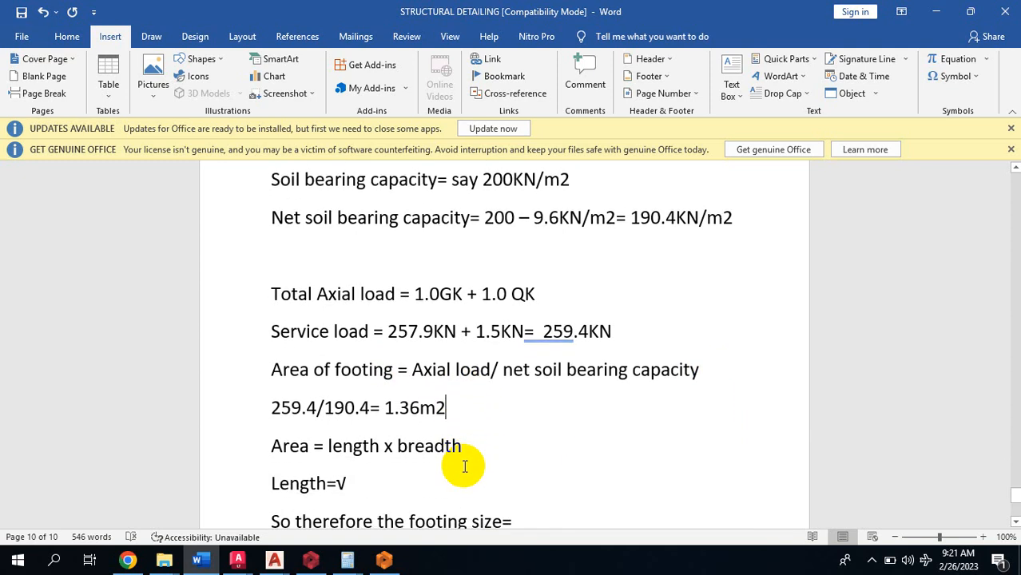
scroll(465, 407, up, 3)
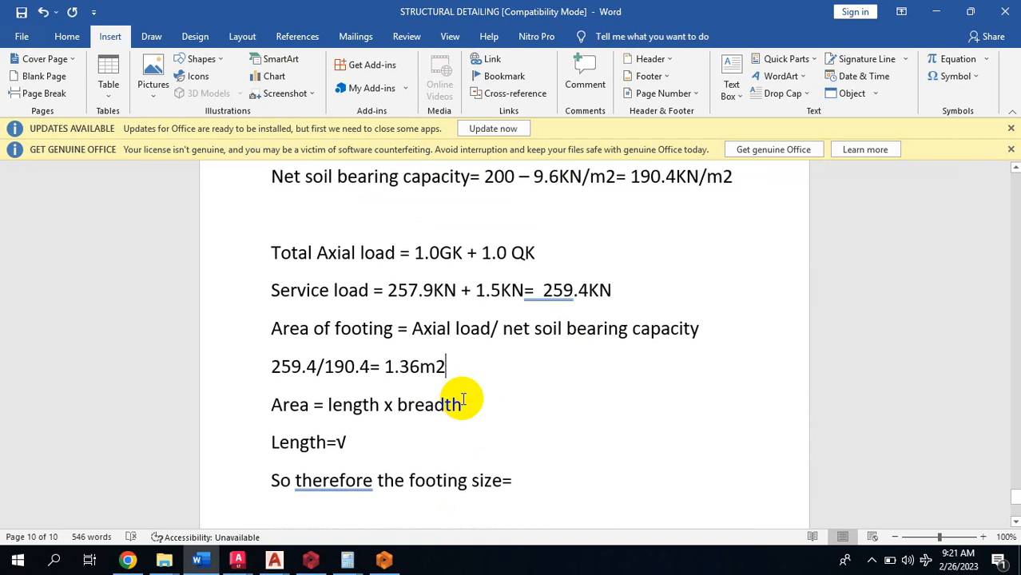
click(388, 473)
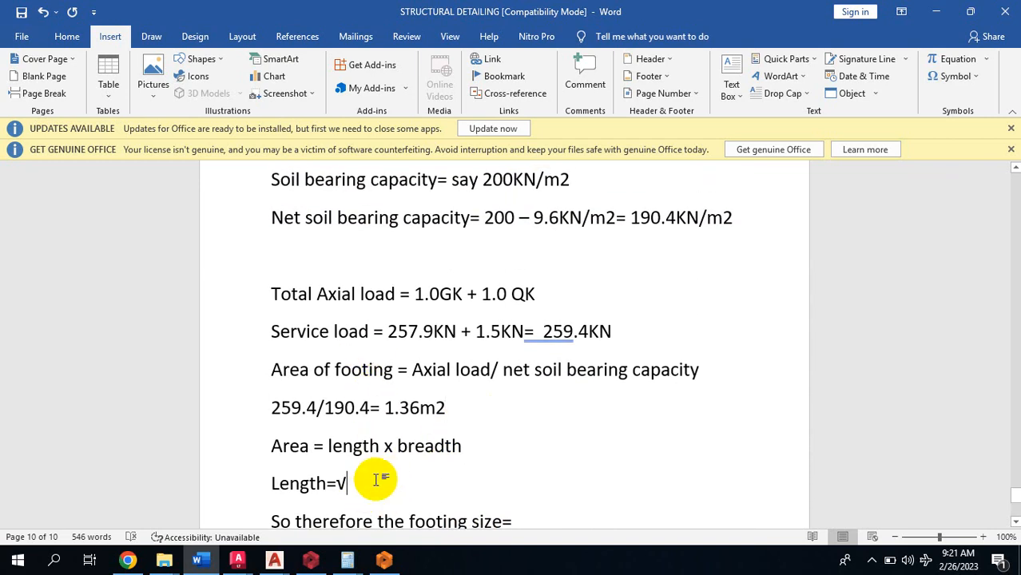
text(1.36)
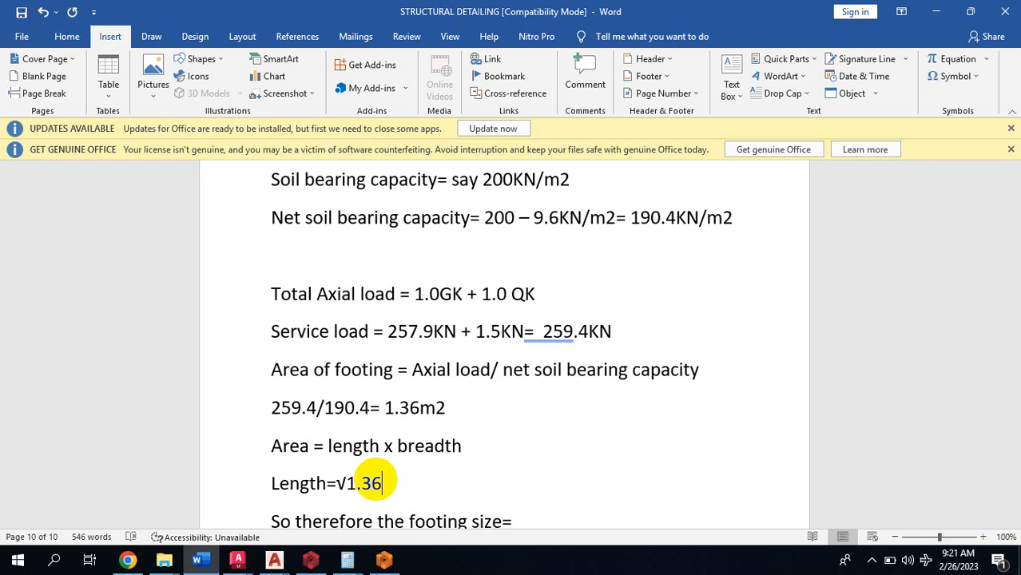
text(=)
key(BackSpace)
text(=1.167)
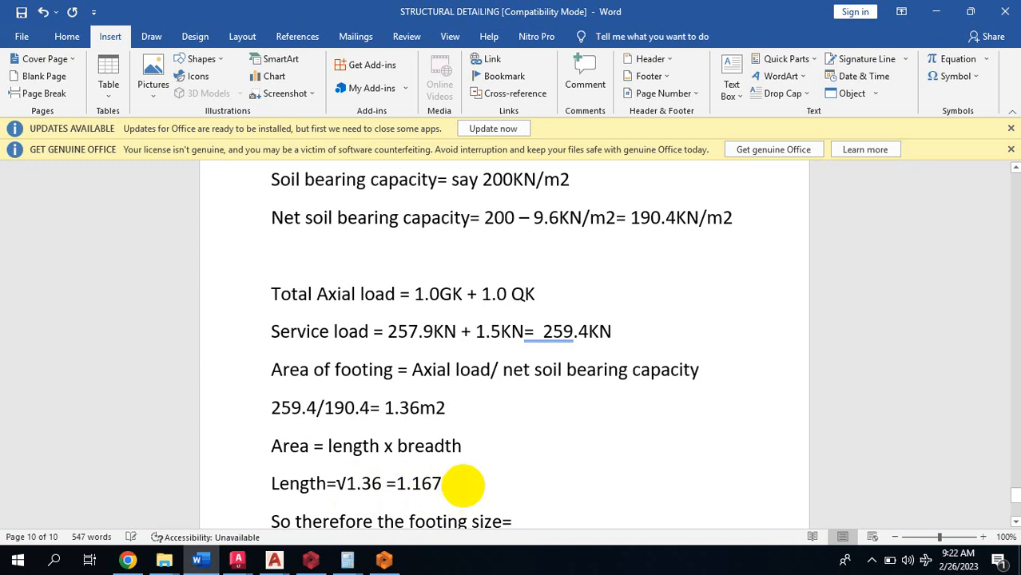
text(Approx)
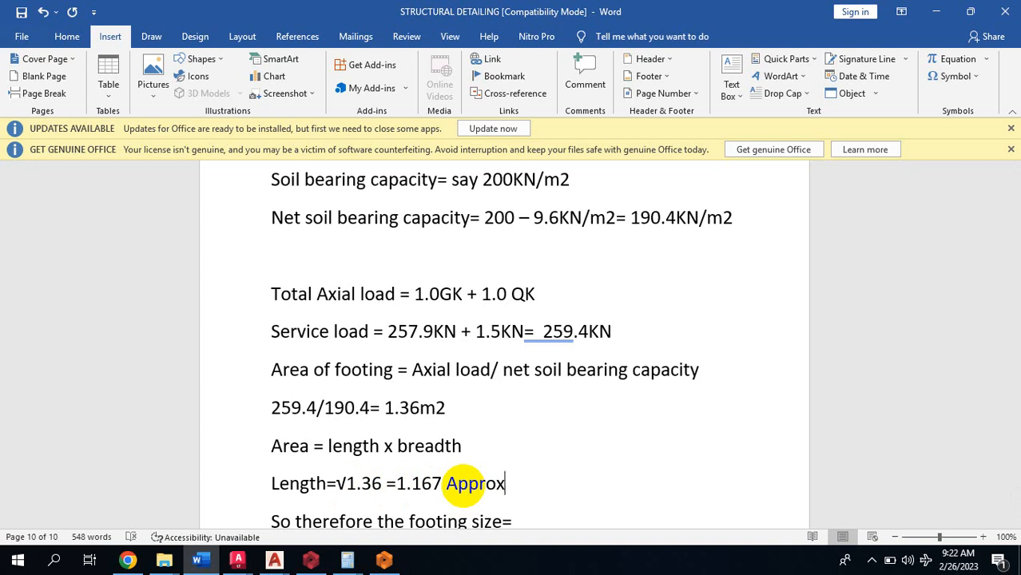
text( =1.2)
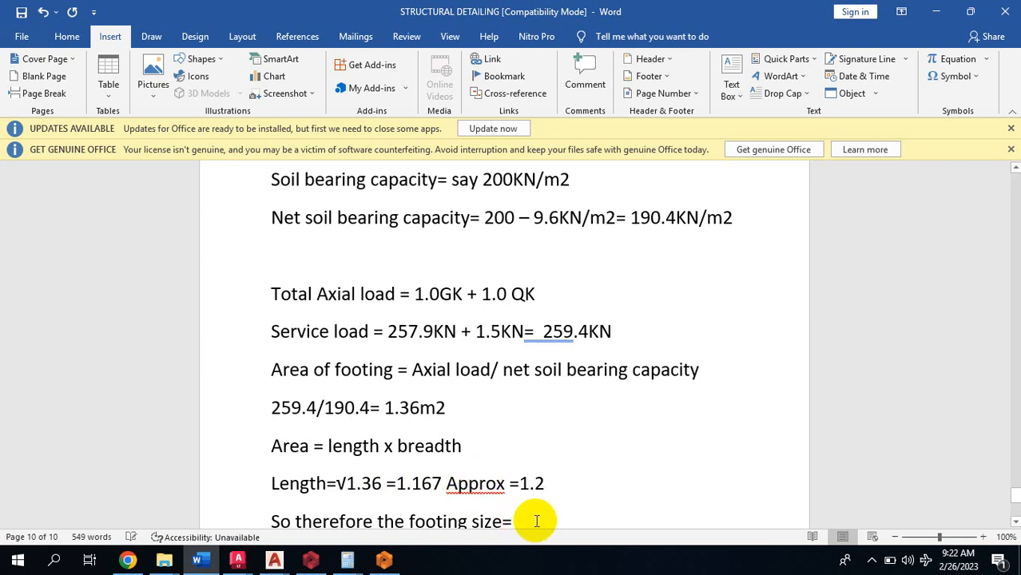
- Complete the footing size line with 1.2 x 1.2 footing
text(.)
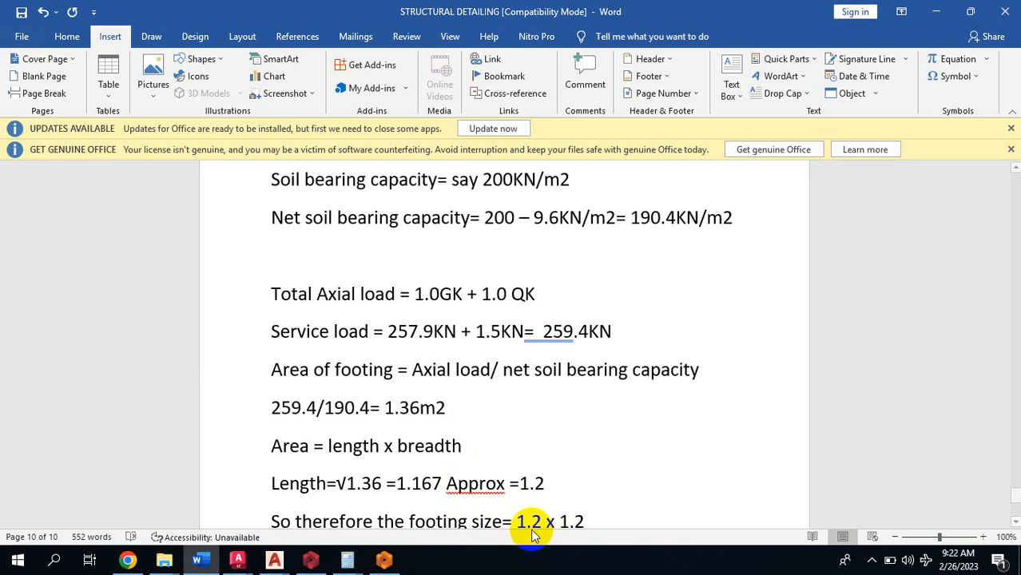
scroll(591, 487, down, 2)
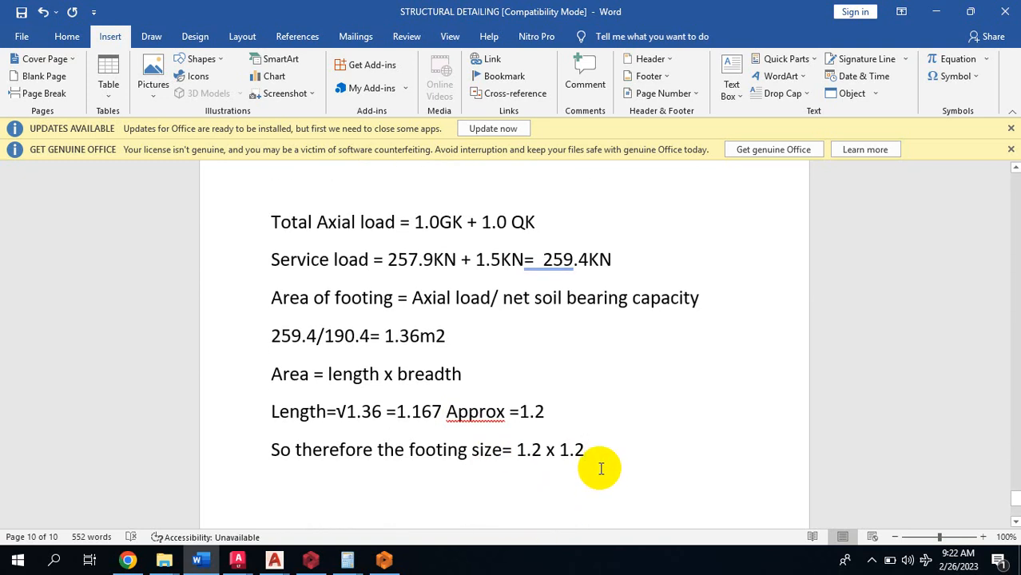
text(footing)
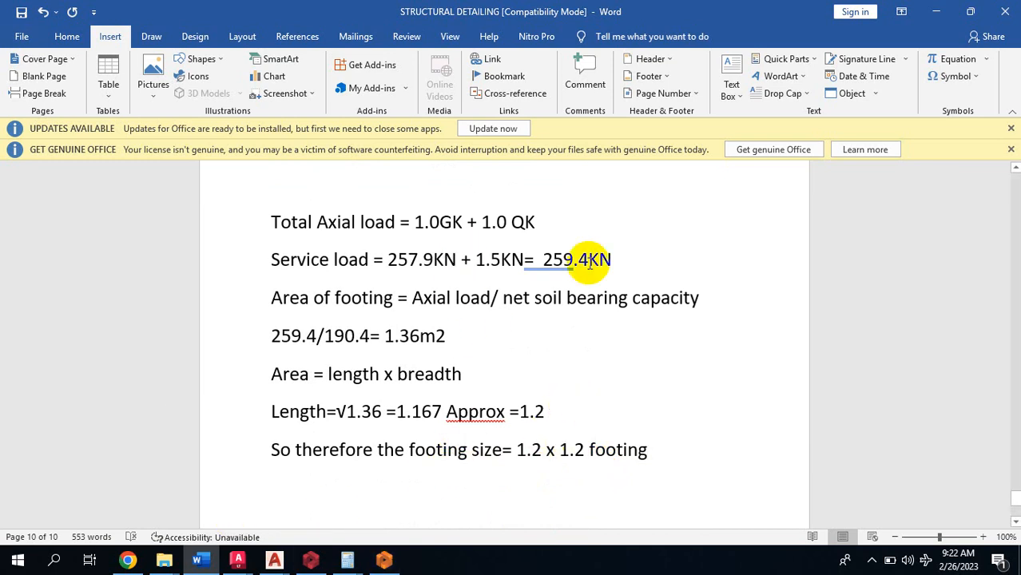
scroll(424, 256, up, 2)
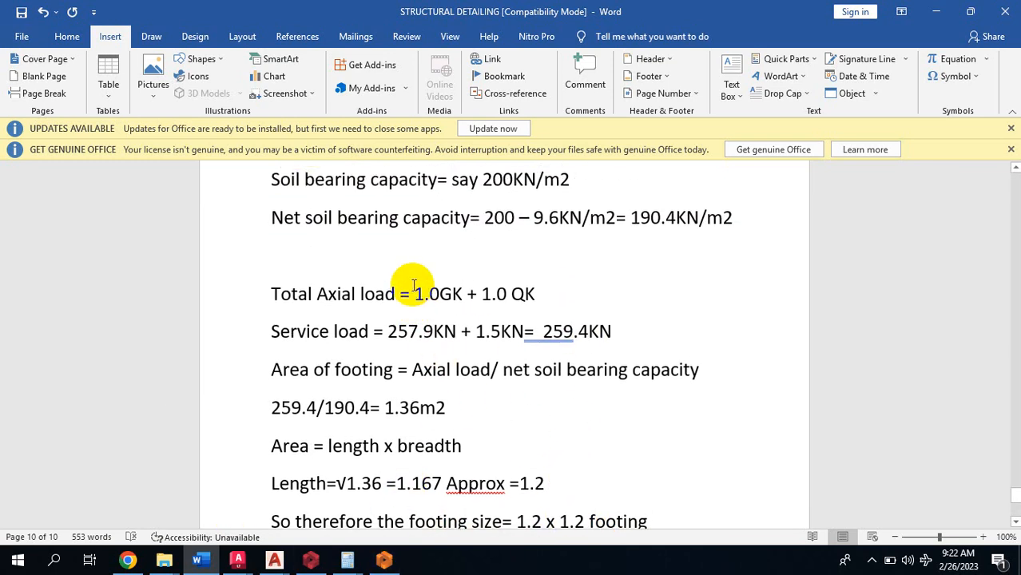
scroll(425, 319, down, 1)
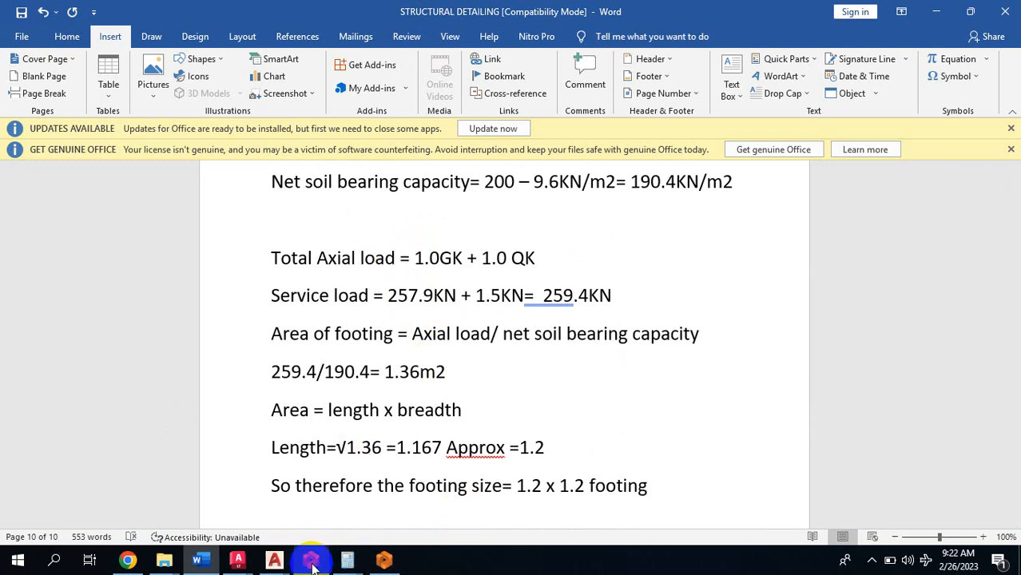
- Switch to ProtaStructure, close the slab properties and select column 1C14 in the Storey 0 plan
mouse_move(311, 564)
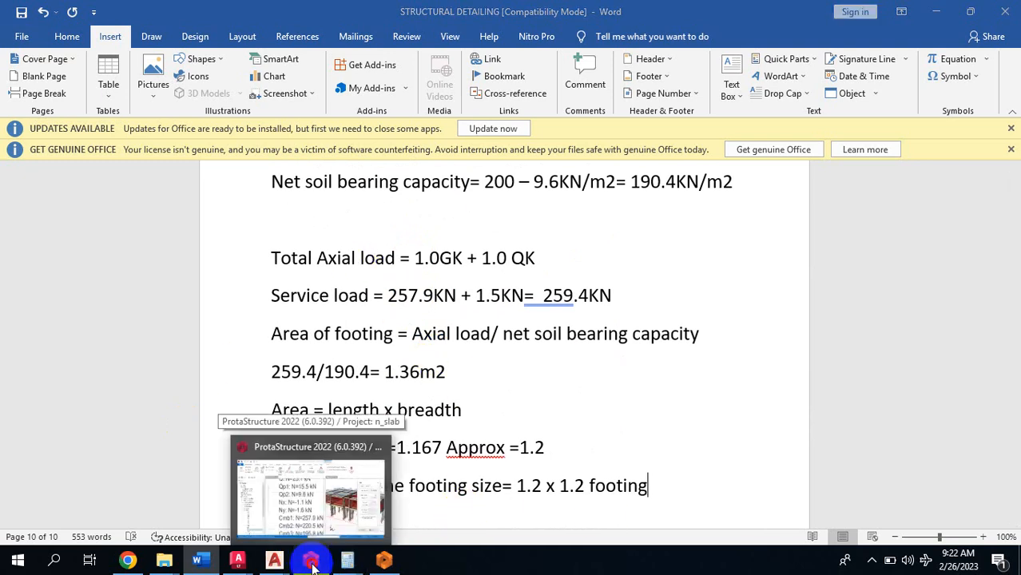
click(311, 564)
scroll(431, 384, down, 1)
scroll(427, 420, down, 3)
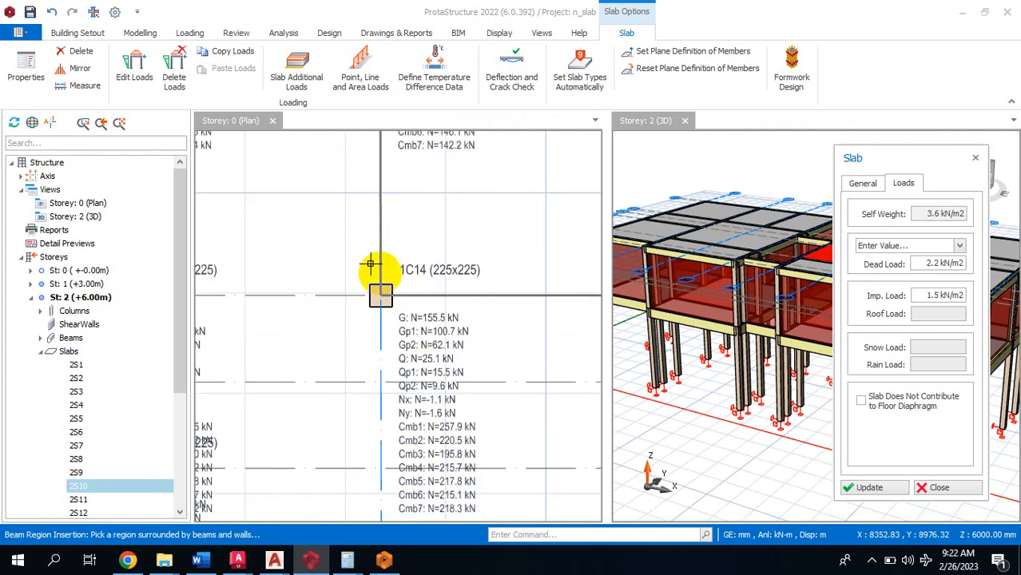
scroll(403, 294, up, 3)
scroll(396, 314, down, 2)
key(Escape)
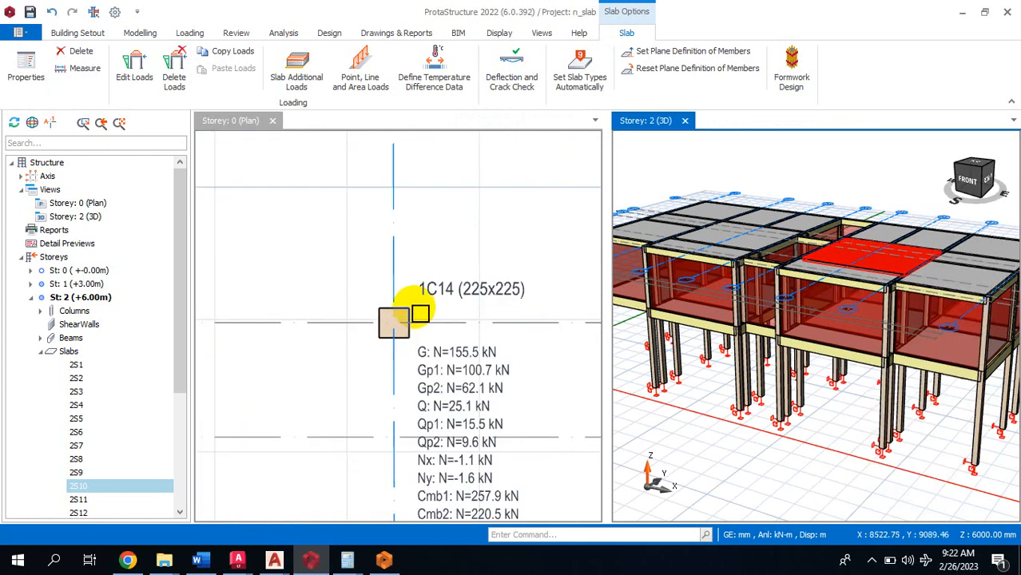
click(394, 318)
mouse_move(416, 315)
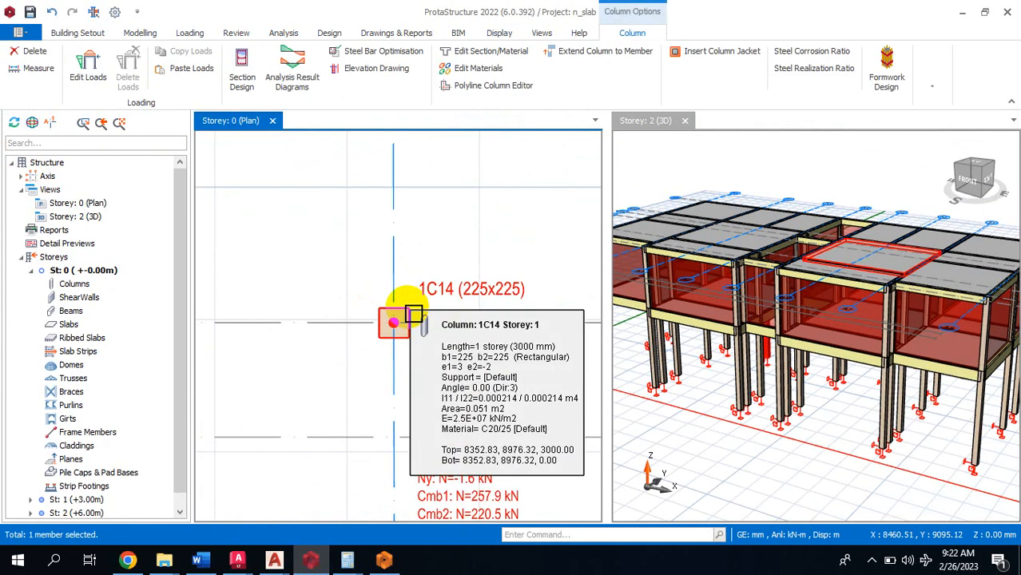
- Examine the column layout and axial load labels around column 1C14 in the Storey 0 plan
scroll(428, 371, down, 4)
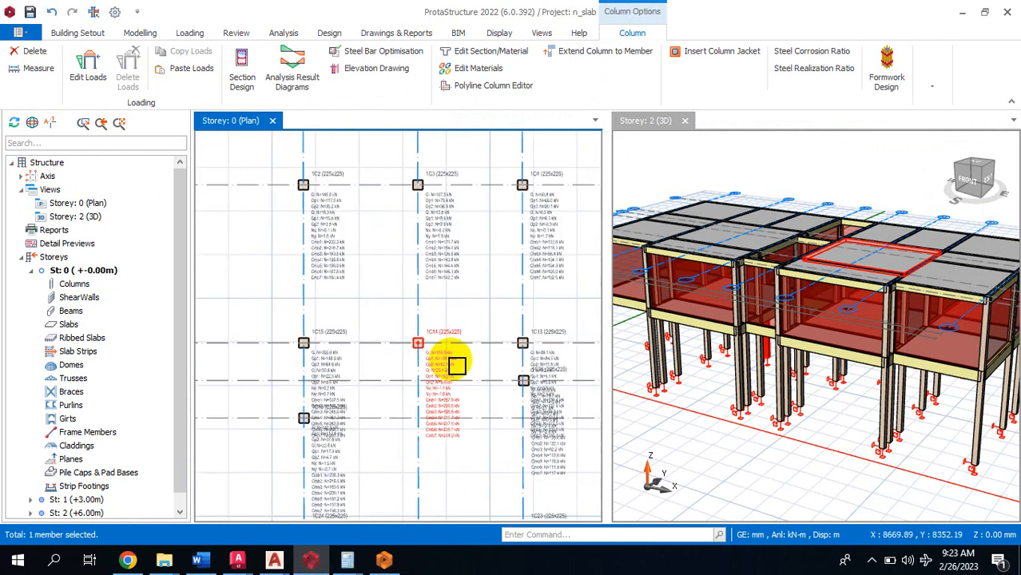
scroll(392, 342, down, 3)
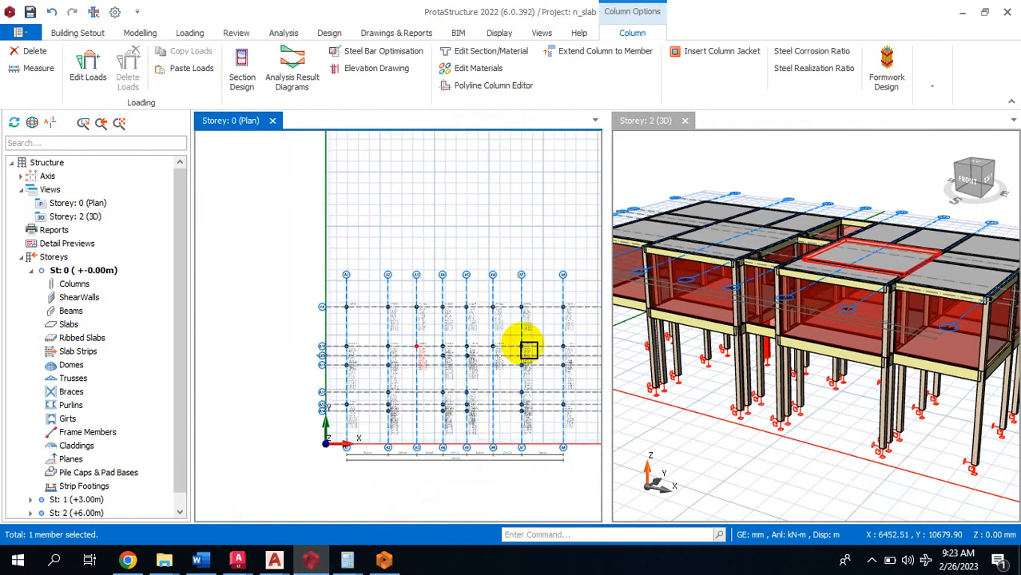
scroll(424, 342, up, 6)
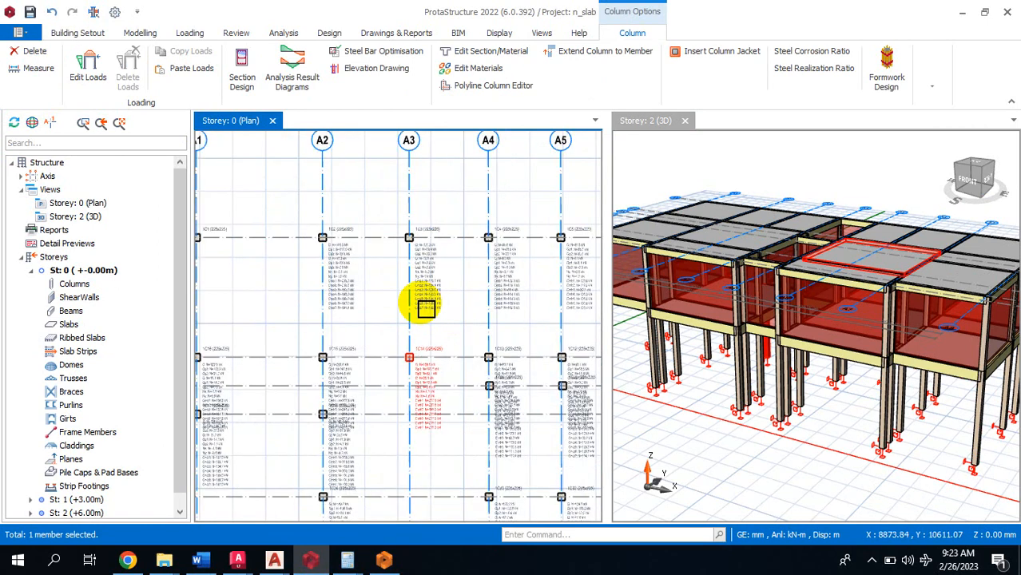
scroll(432, 419, up, 2)
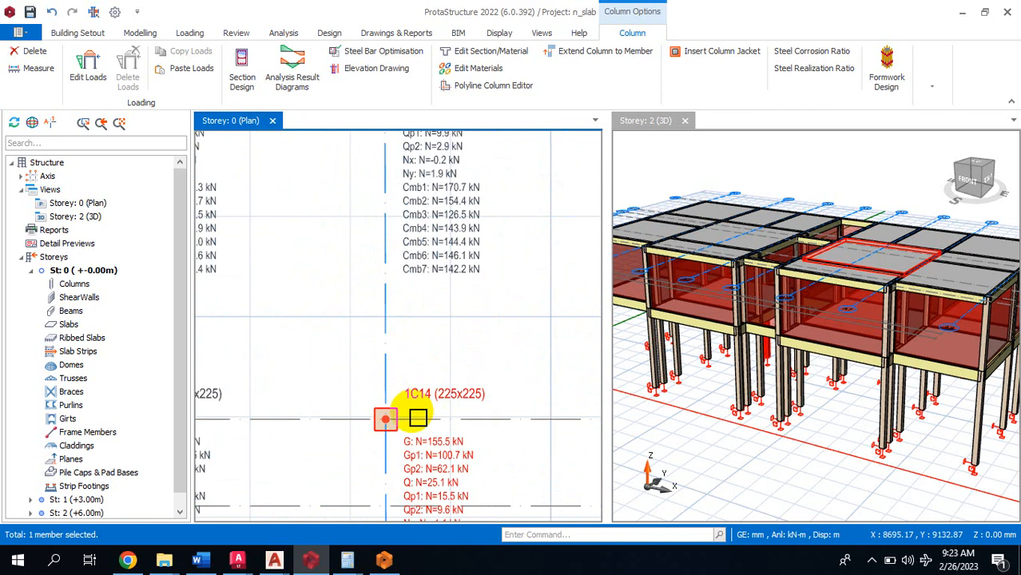
scroll(414, 437, down, 4)
scroll(401, 387, down, 5)
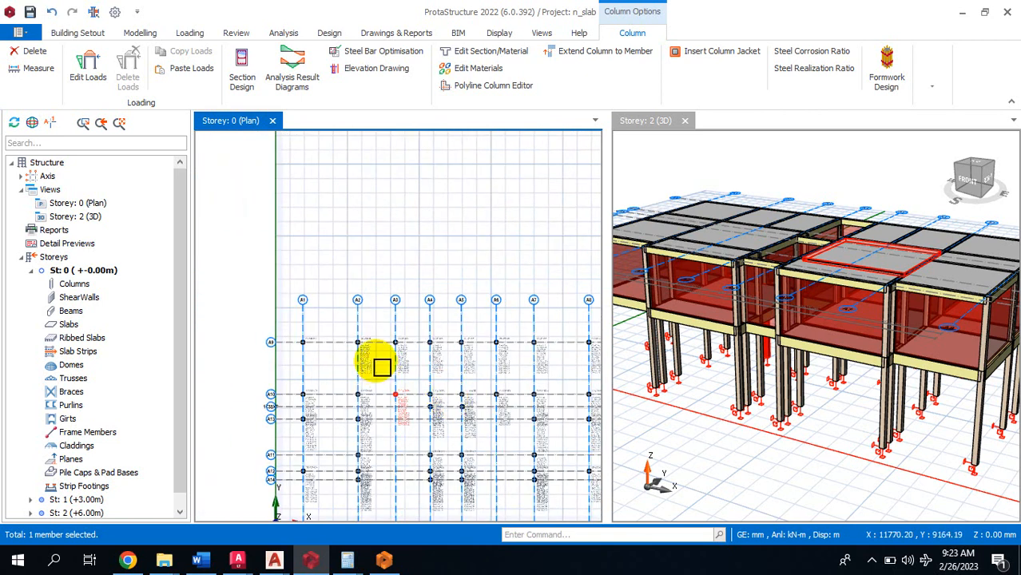
- Examine the axial load labels of columns 1C14 and 1C15 and the surrounding grid in the Storey 0 plan
scroll(369, 394, down, 2)
scroll(369, 394, up, 3)
scroll(402, 384, up, 4)
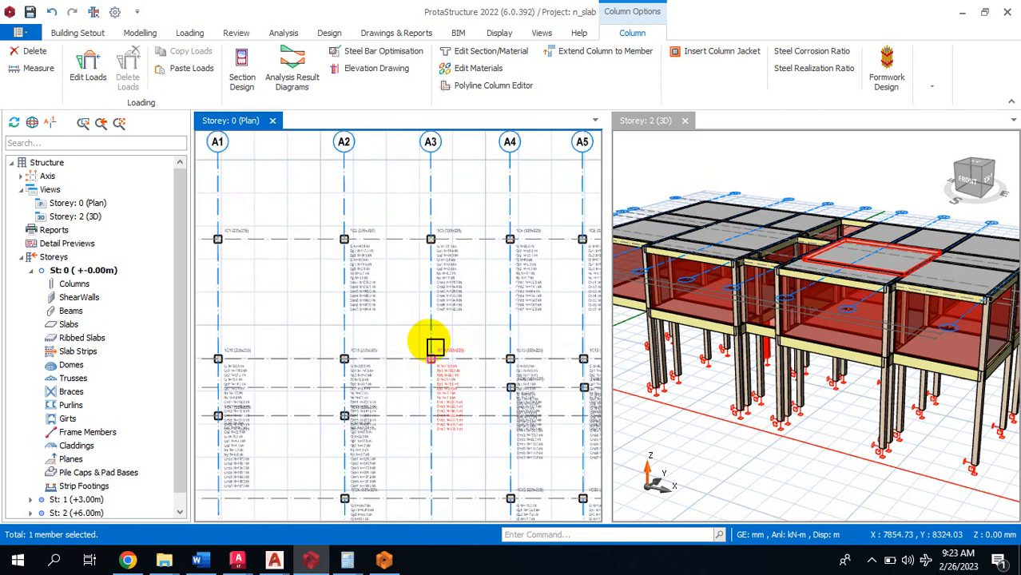
scroll(422, 363, down, 3)
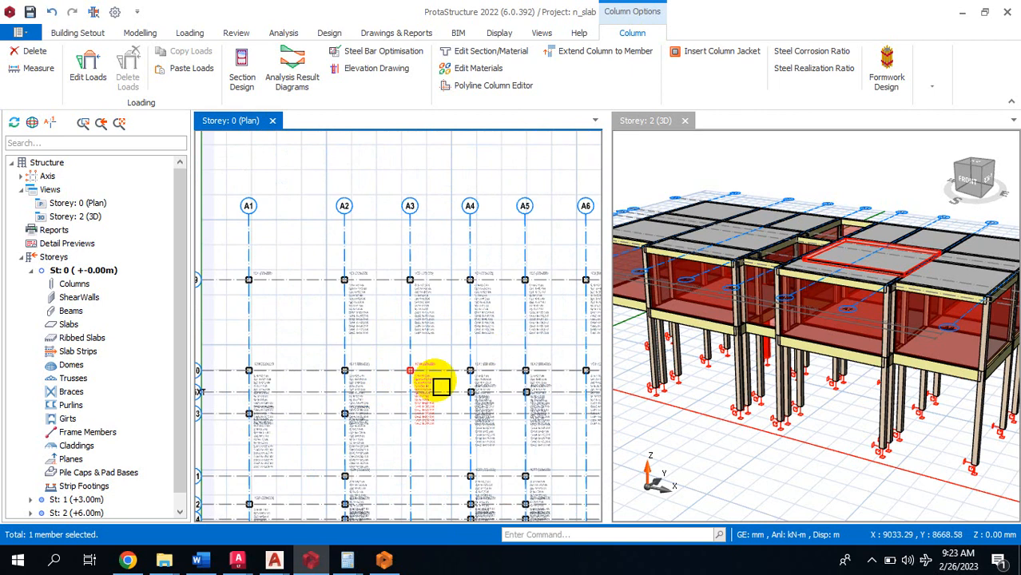
scroll(417, 392, down, 2)
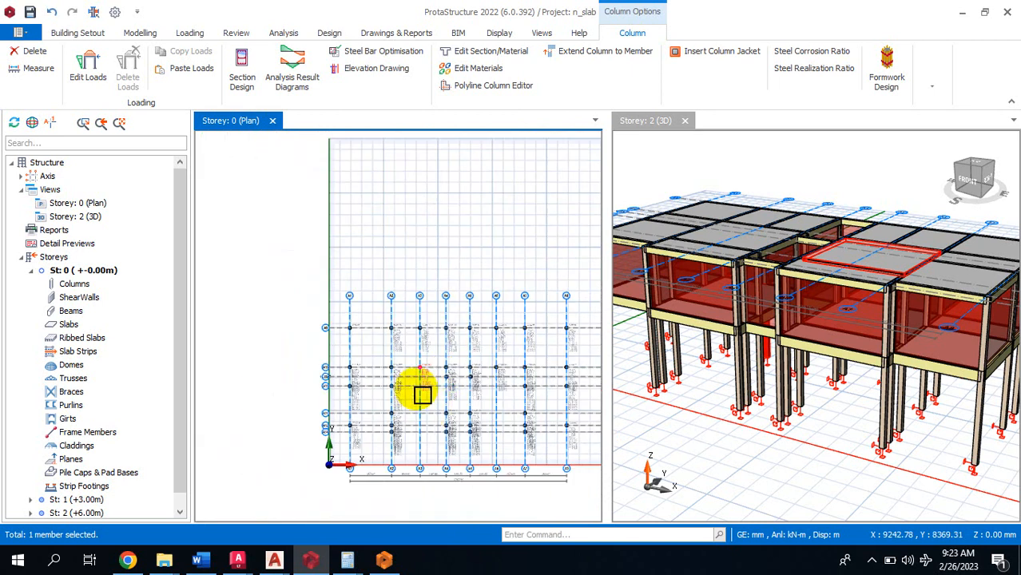
scroll(428, 371, up, 4)
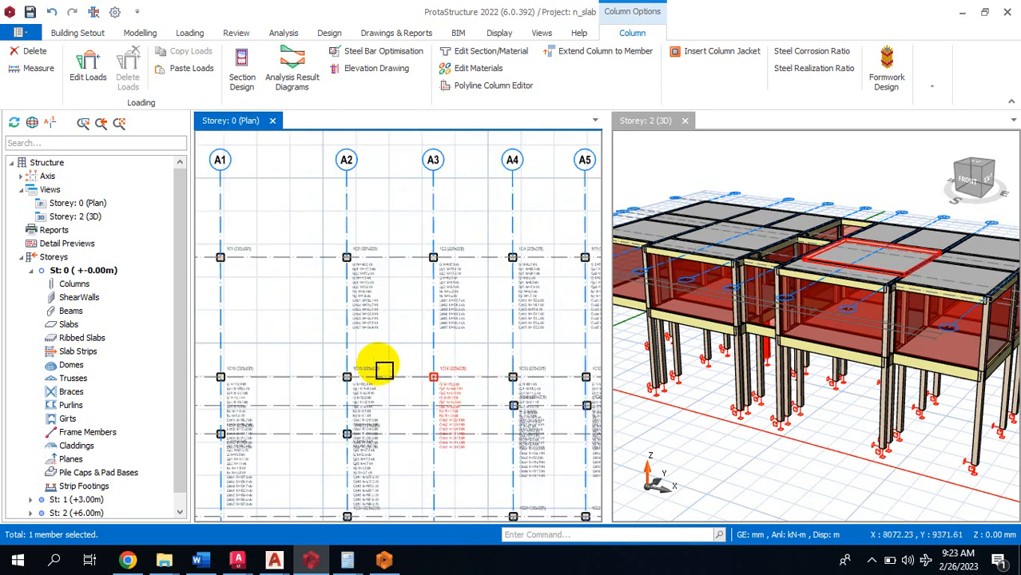
scroll(384, 371, up, 2)
scroll(363, 391, down, 1)
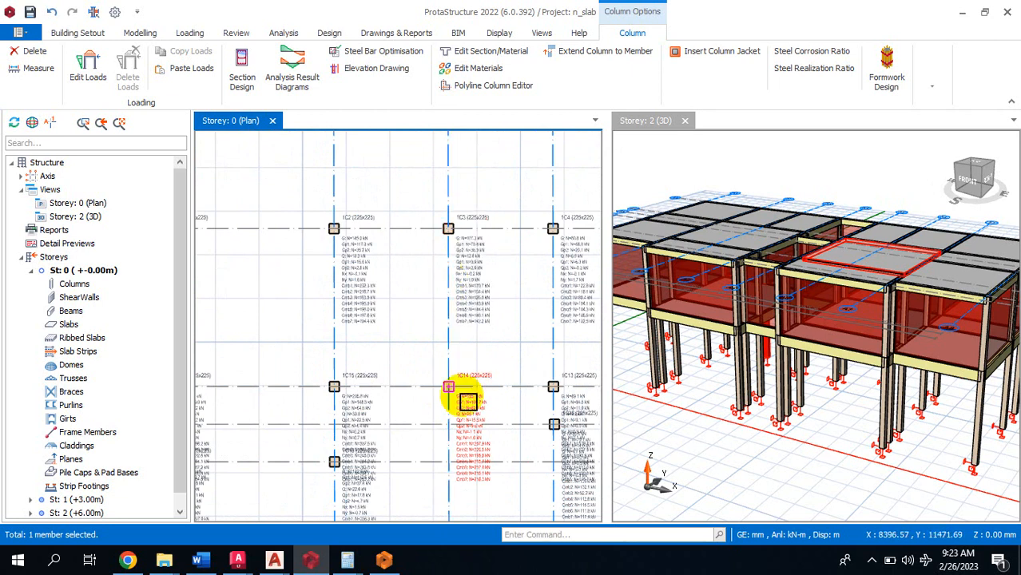
scroll(441, 423, down, 3)
scroll(362, 397, up, 5)
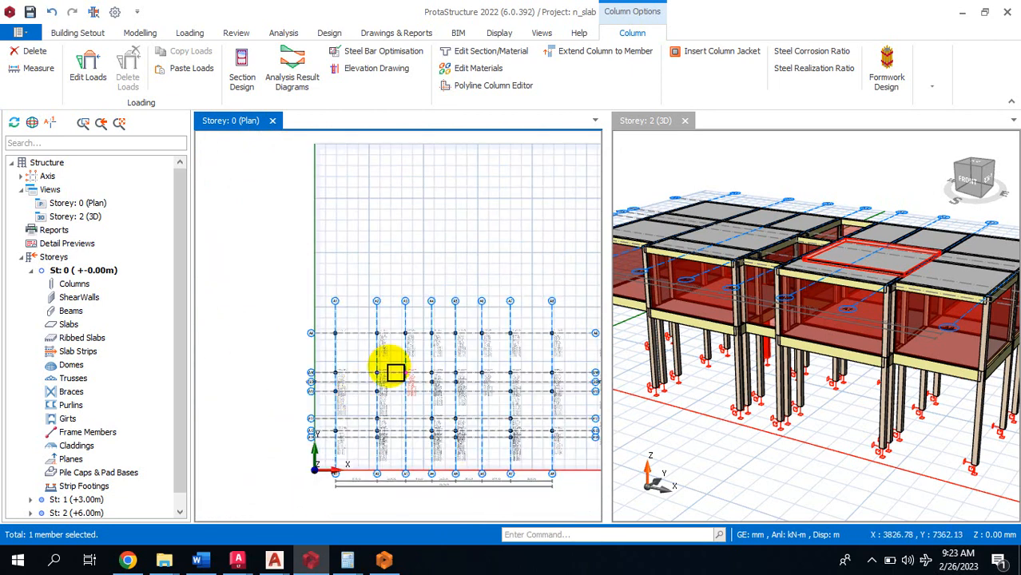
scroll(384, 401, up, 2)
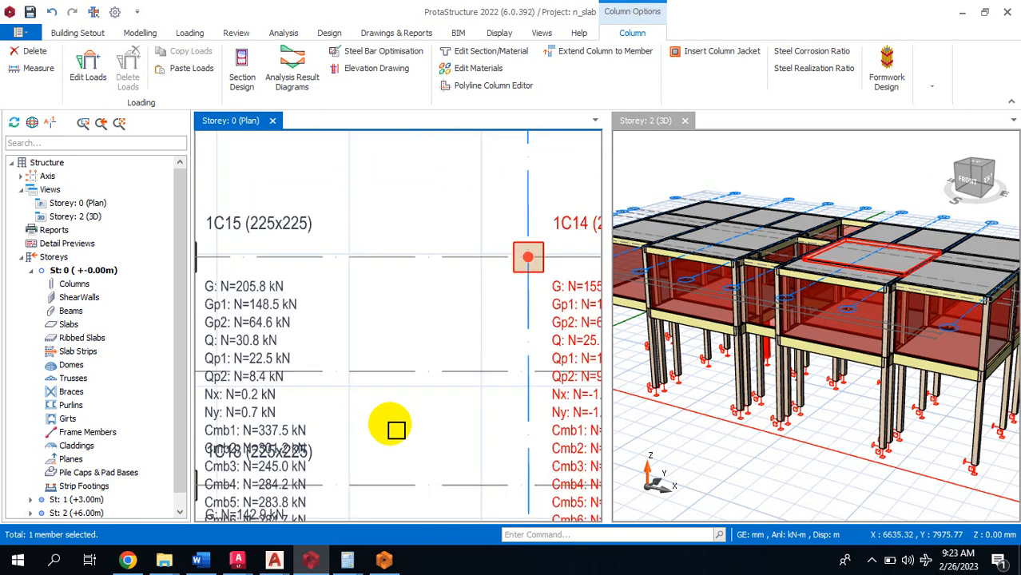
scroll(337, 347, down, 5)
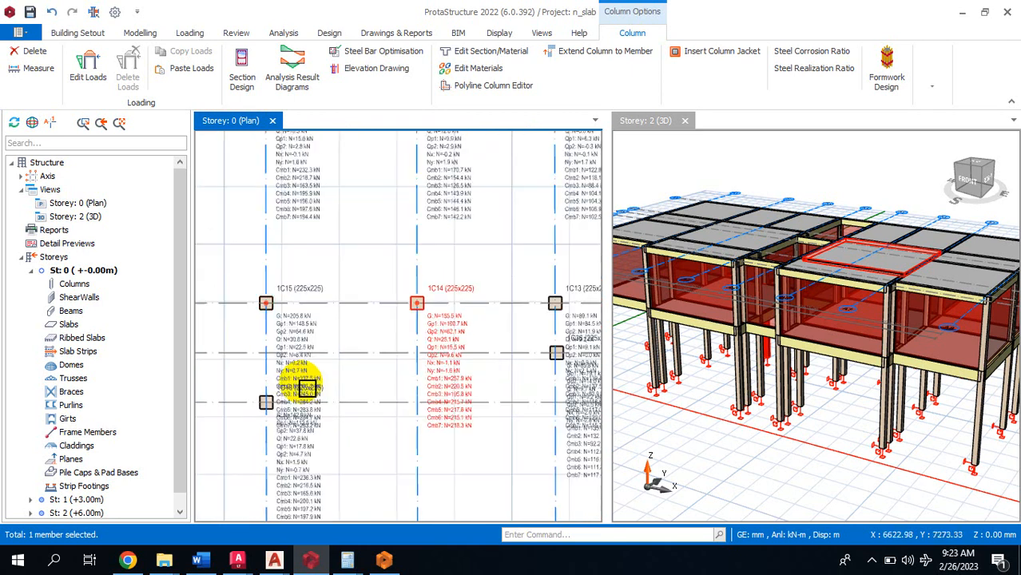
- Compare the axial load labels of columns 1C13, 1C36, 1C12, 1C11 and 1C10 along the same row
scroll(417, 370, up, 2)
scroll(479, 487, up, 3)
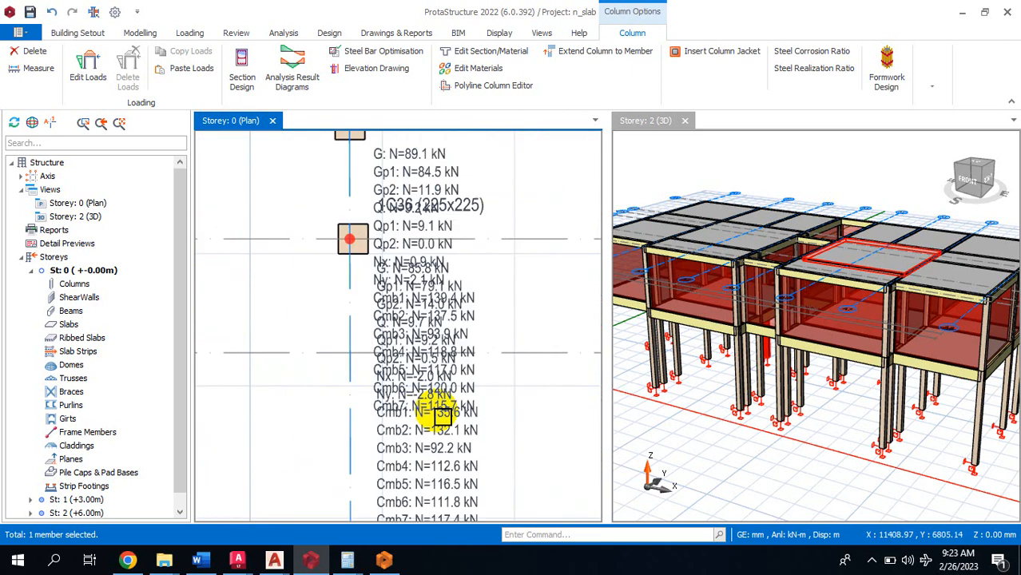
scroll(353, 438, down, 3)
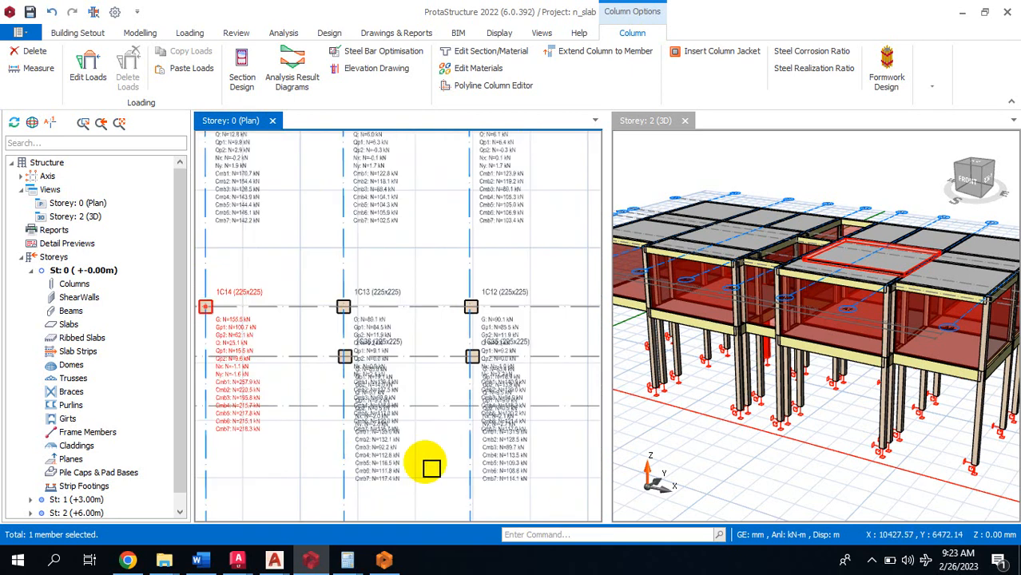
scroll(524, 448, up, 4)
scroll(273, 370, down, 4)
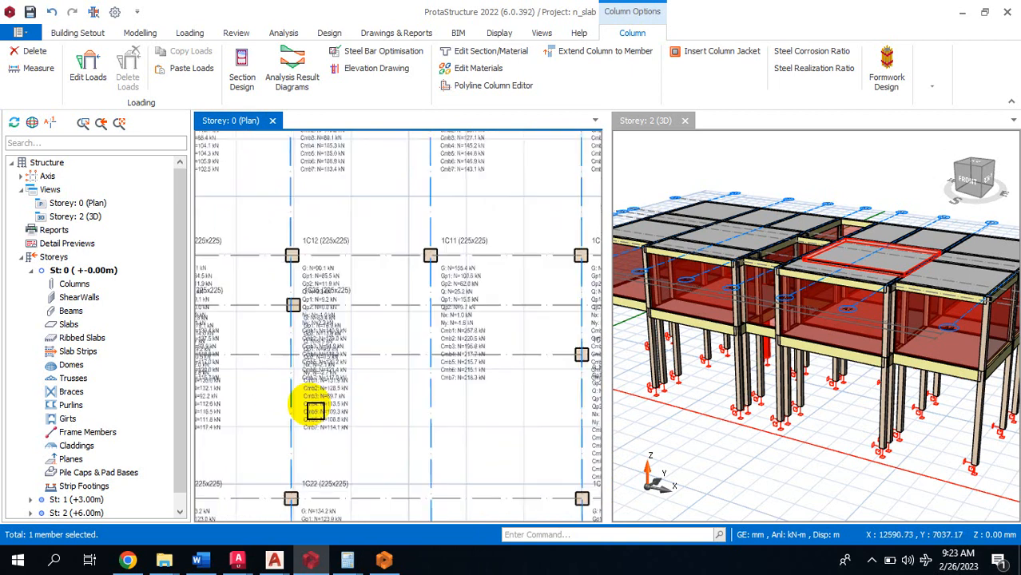
scroll(425, 325, up, 4)
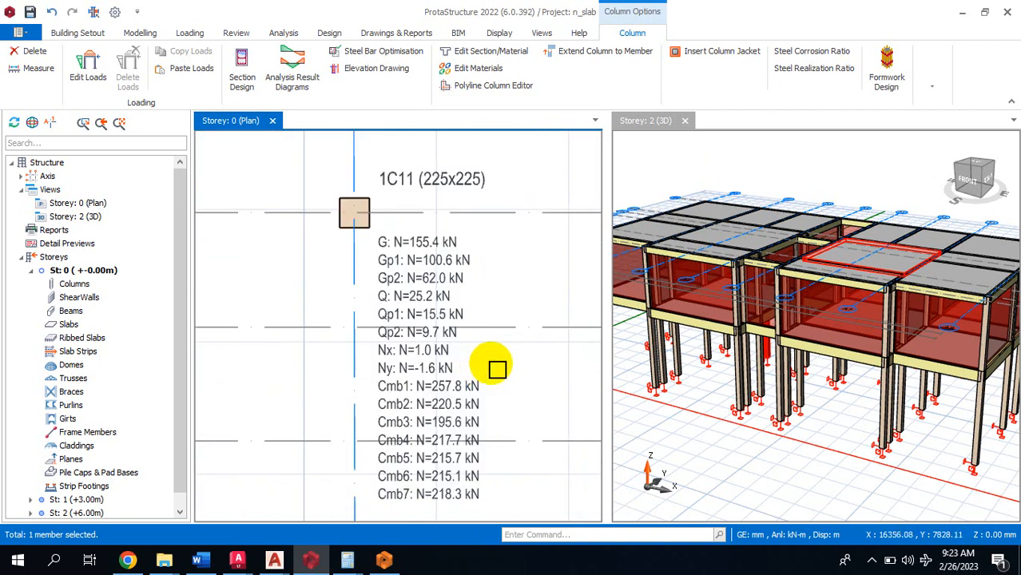
scroll(487, 412, down, 3)
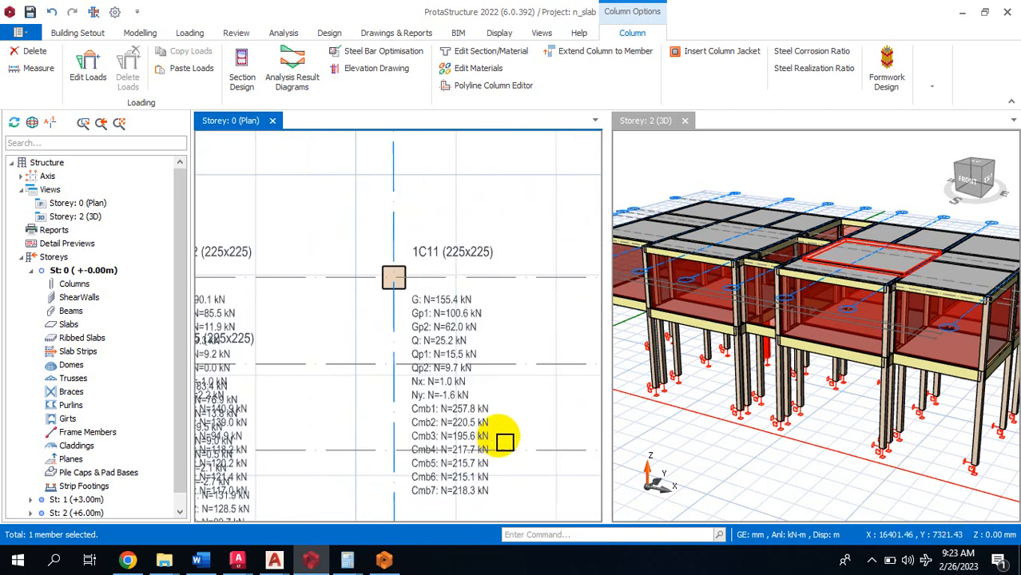
scroll(494, 431, up, 5)
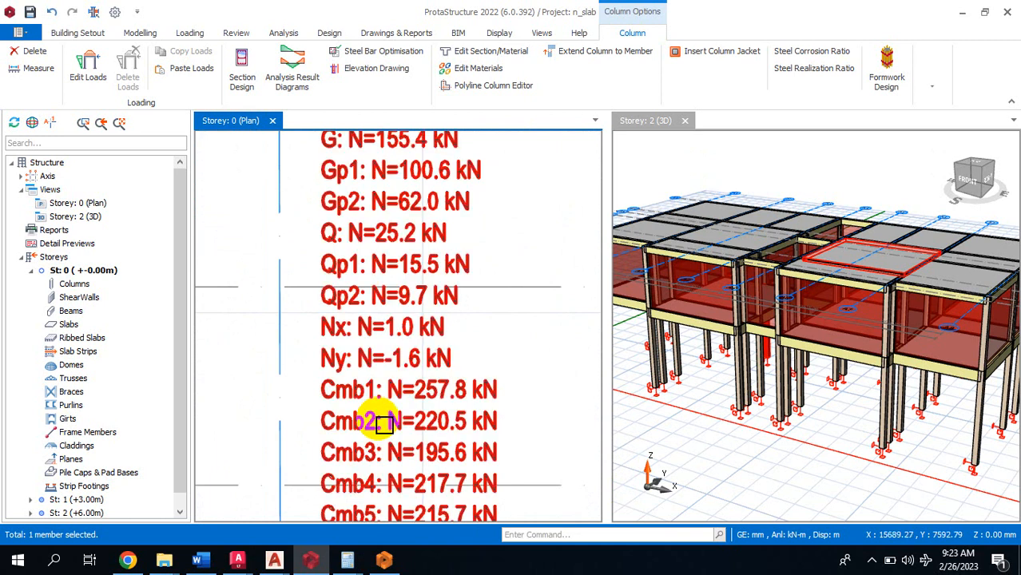
scroll(429, 442, down, 2)
scroll(429, 442, down, 2)
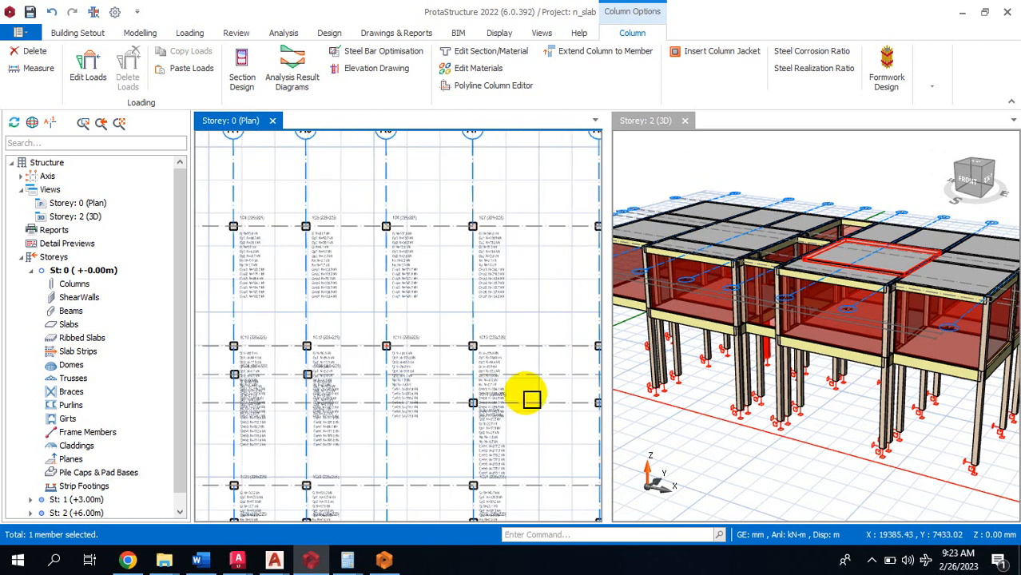
scroll(490, 388, up, 4)
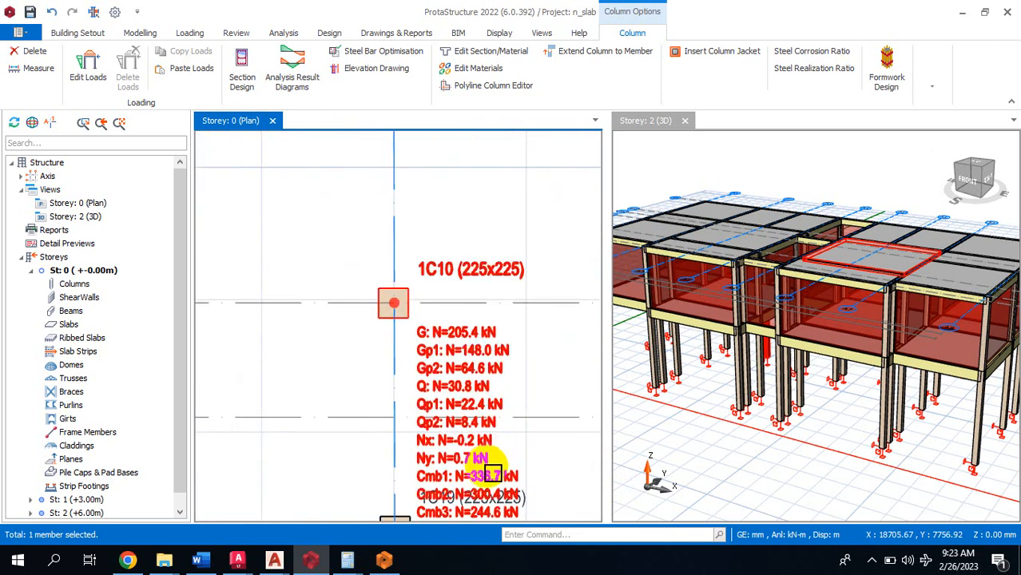
scroll(487, 455, up, 1)
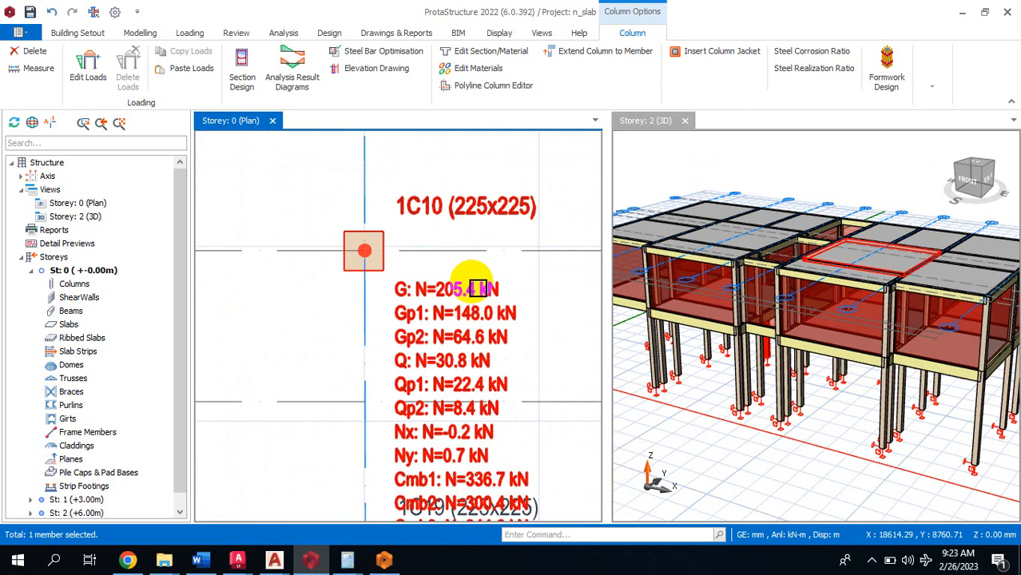
scroll(473, 294, down, 2)
scroll(472, 391, up, 3)
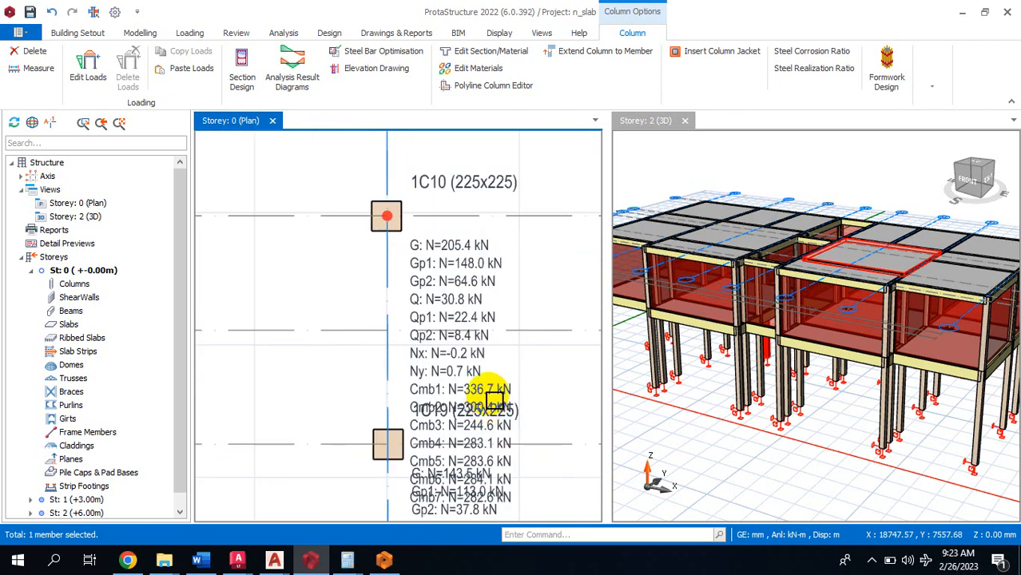
scroll(478, 403, down, 5)
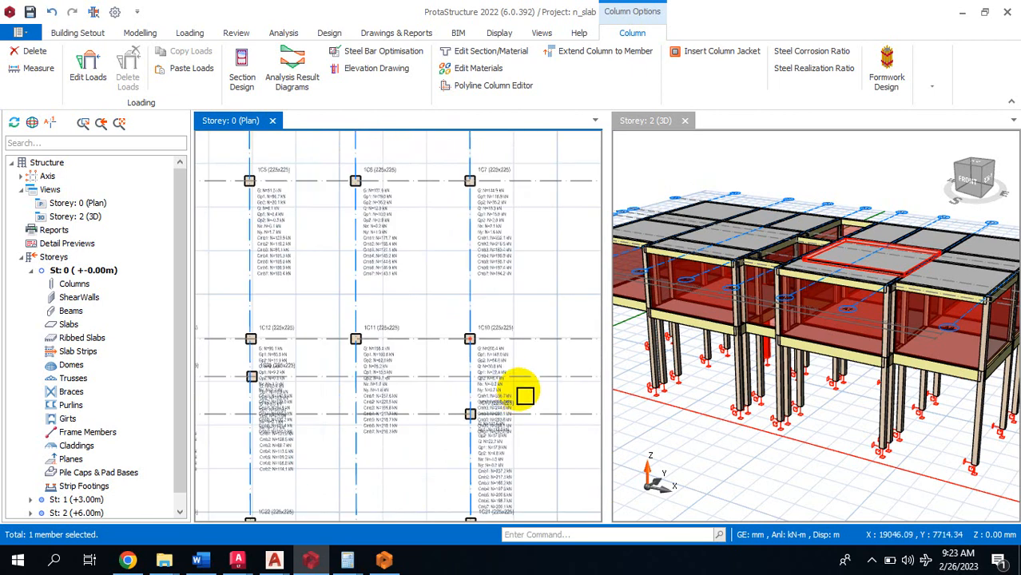
- Start a pad footing at column 1C14 in the Storey 0 plan
scroll(342, 349, up, 4)
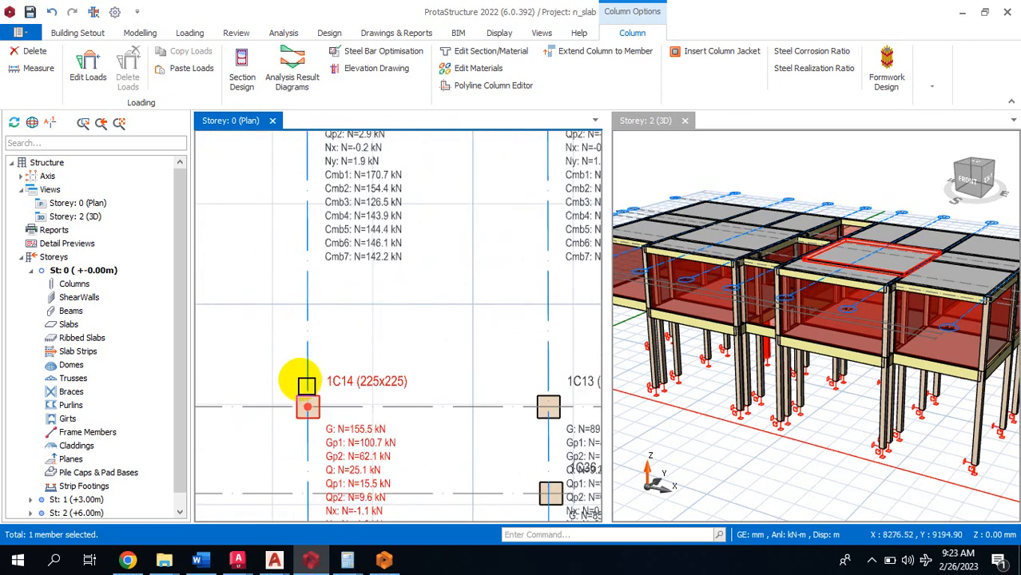
scroll(310, 441, up, 2)
scroll(411, 301, down, 1)
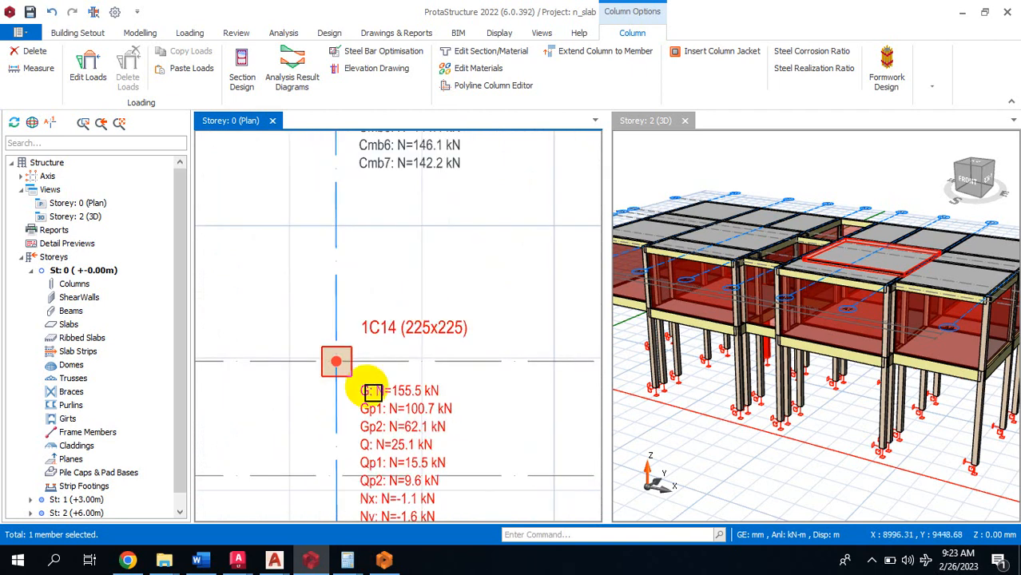
scroll(365, 400, down, 2)
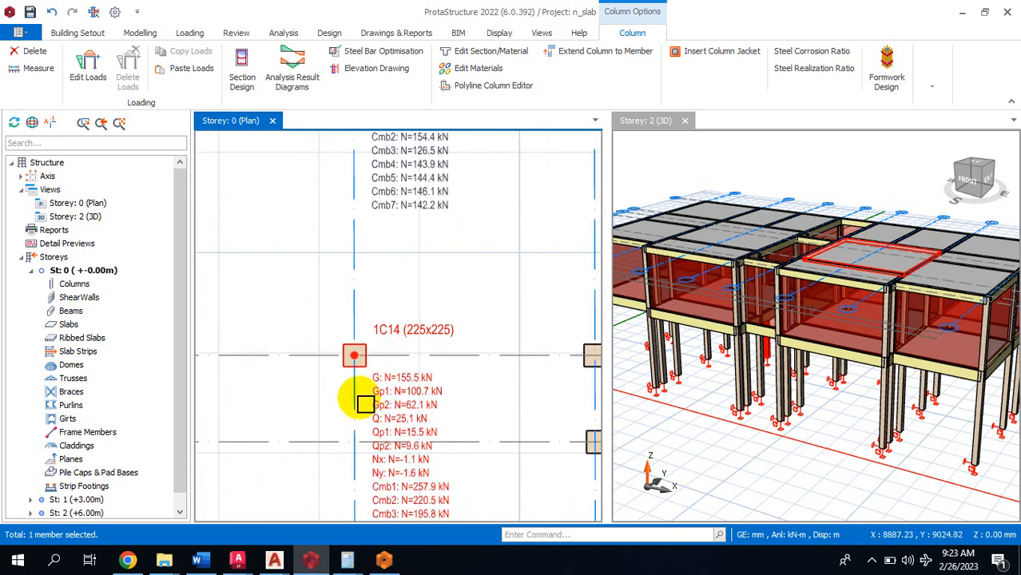
scroll(367, 328, up, 1)
right_click(382, 330)
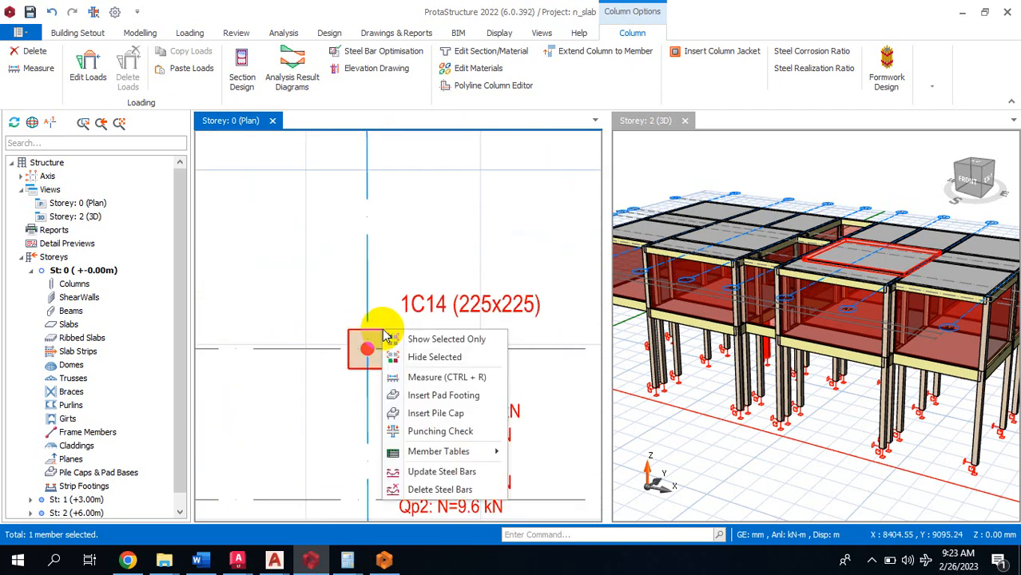
click(468, 404)
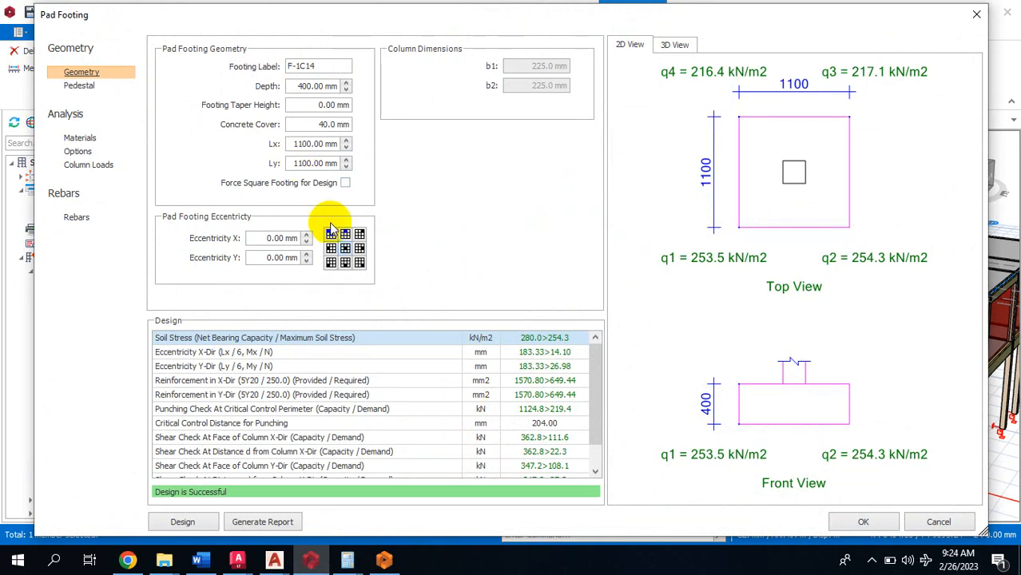
- Review the pad footing's design checks, and switch to Word to check the assumed footing depth and soil bearing capacity
scroll(254, 345, down, 1)
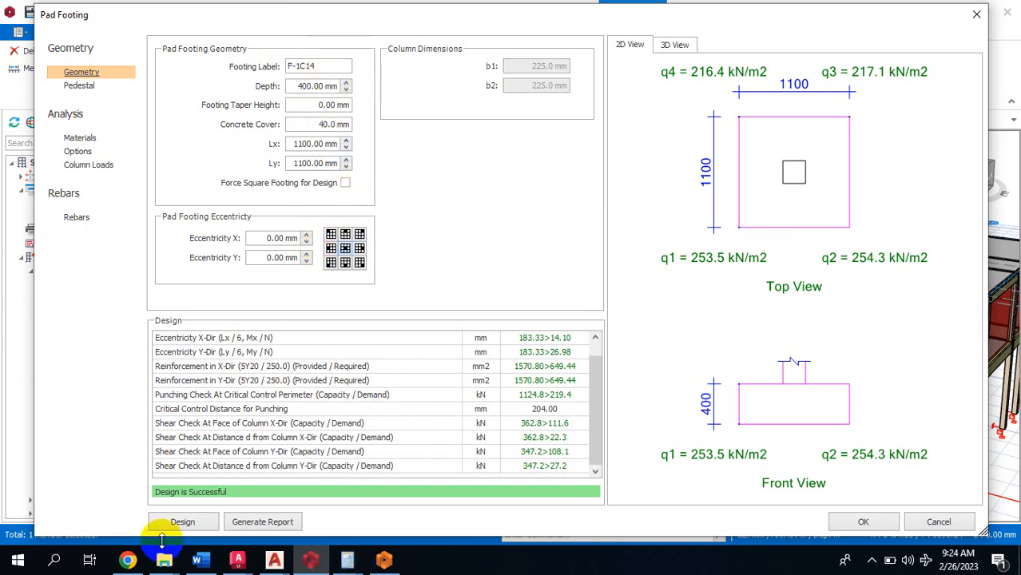
mouse_move(207, 564)
click(210, 396)
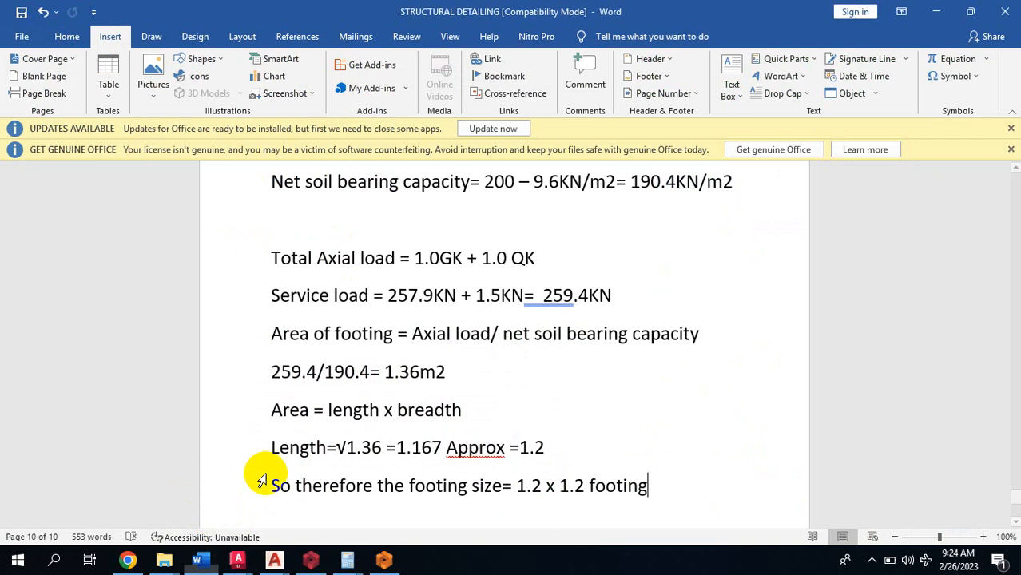
scroll(483, 367, up, 5)
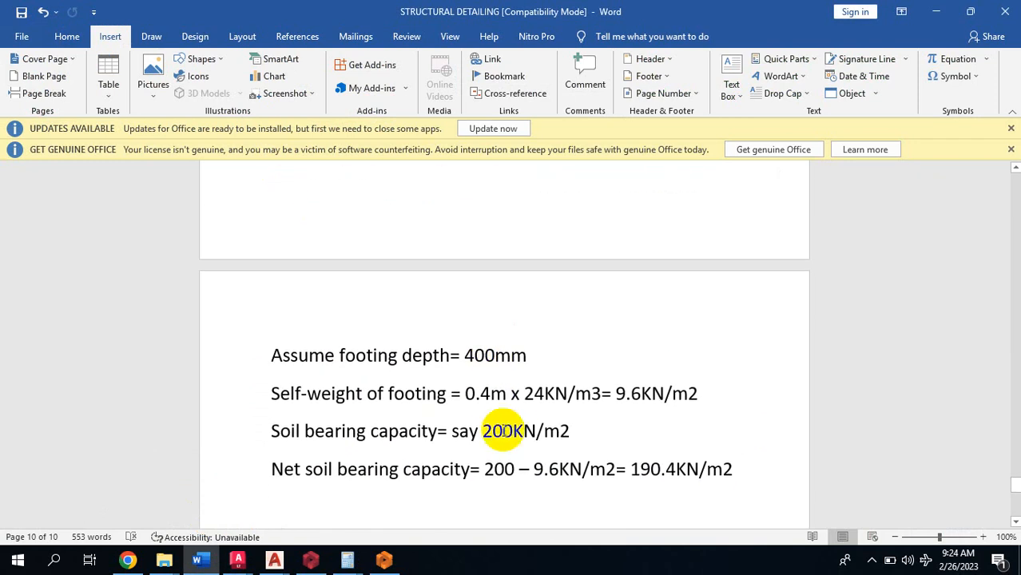
- Switch back to ProtaStructure, give the pad footing a member-specific ultimate soil stress of 200 kN/m2 and review its design checks
mouse_move(385, 565)
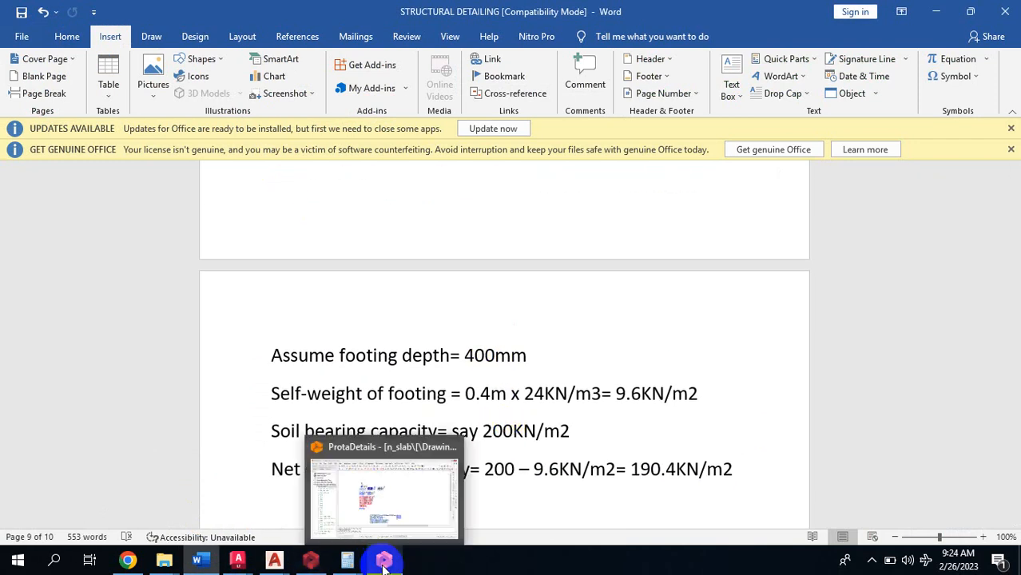
mouse_move(312, 562)
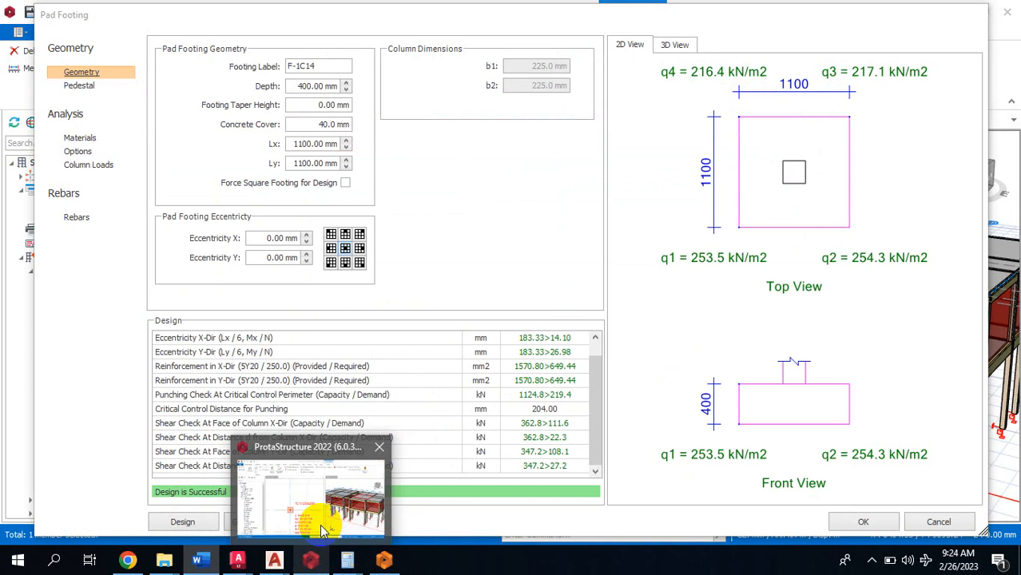
click(320, 524)
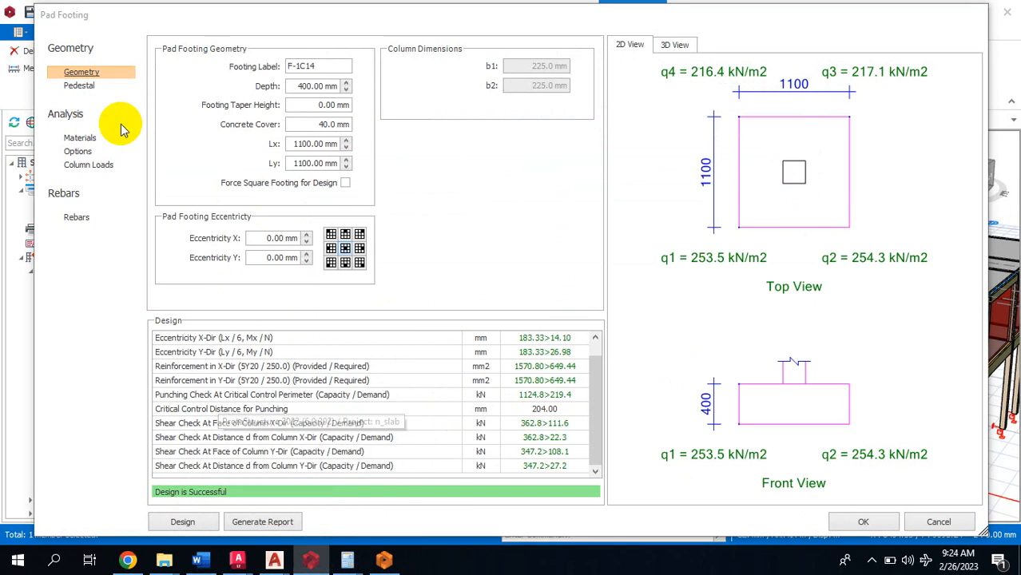
click(83, 168)
click(83, 152)
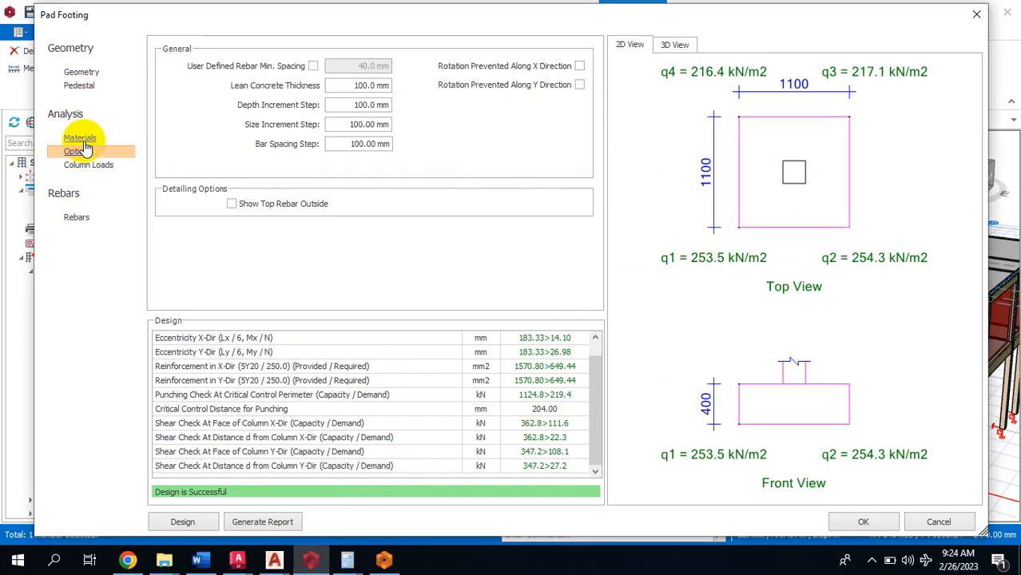
click(82, 140)
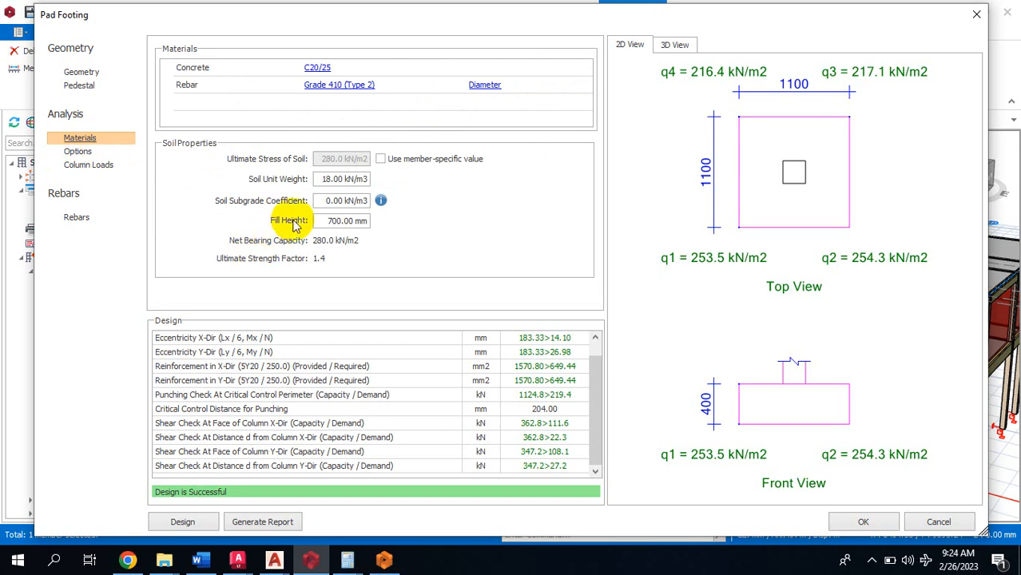
click(381, 159)
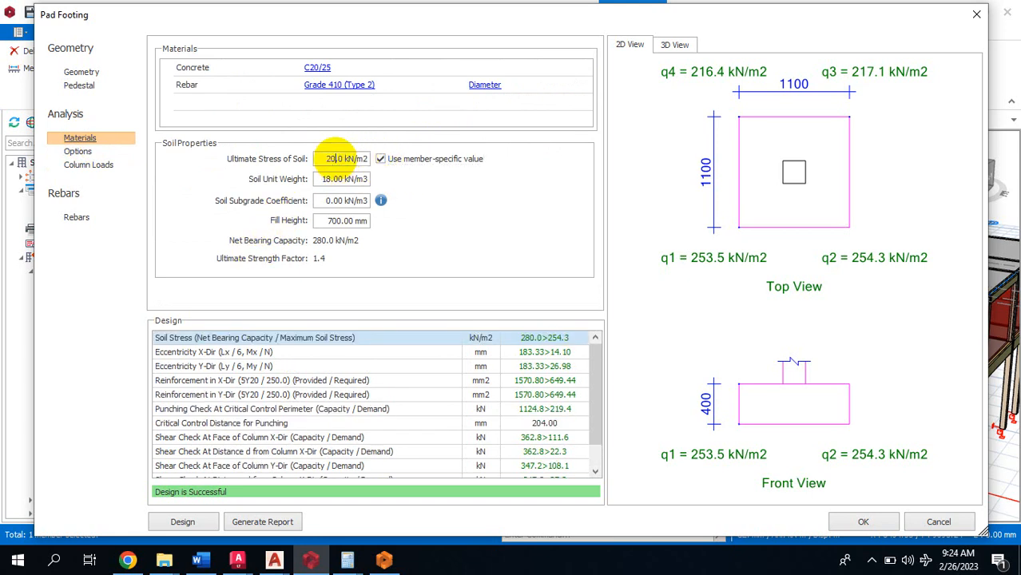
click(325, 180)
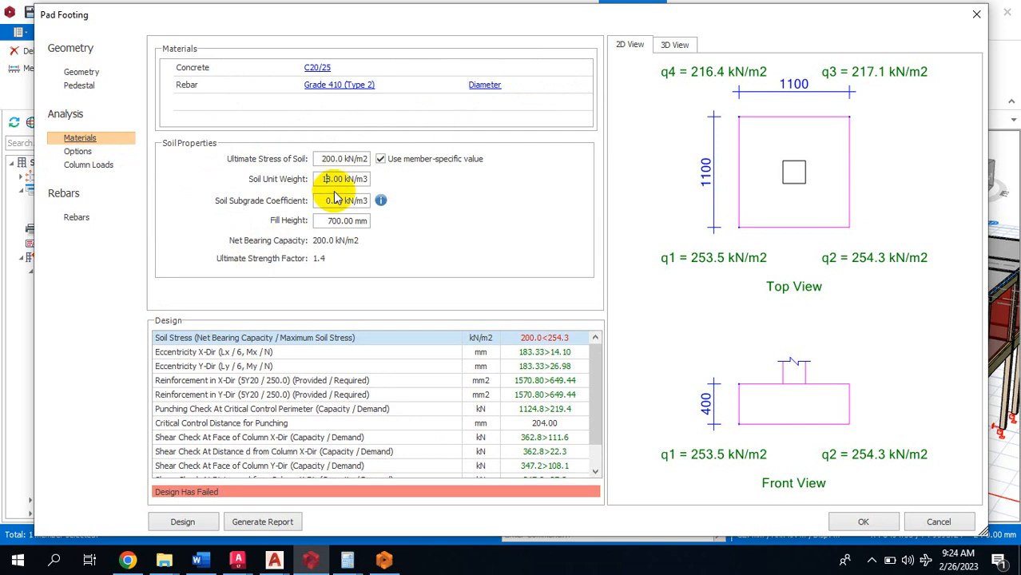
scroll(548, 424, down, 1)
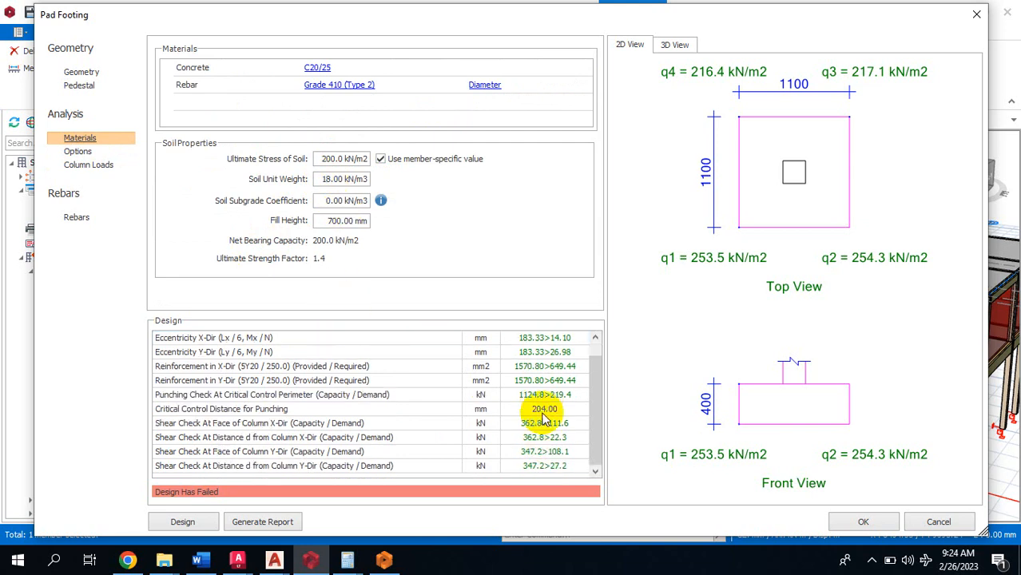
- Run the automatic design of the pad footing at column 1C14 and review its resulting geometry, reinforcement, punching and shear checks
click(195, 523)
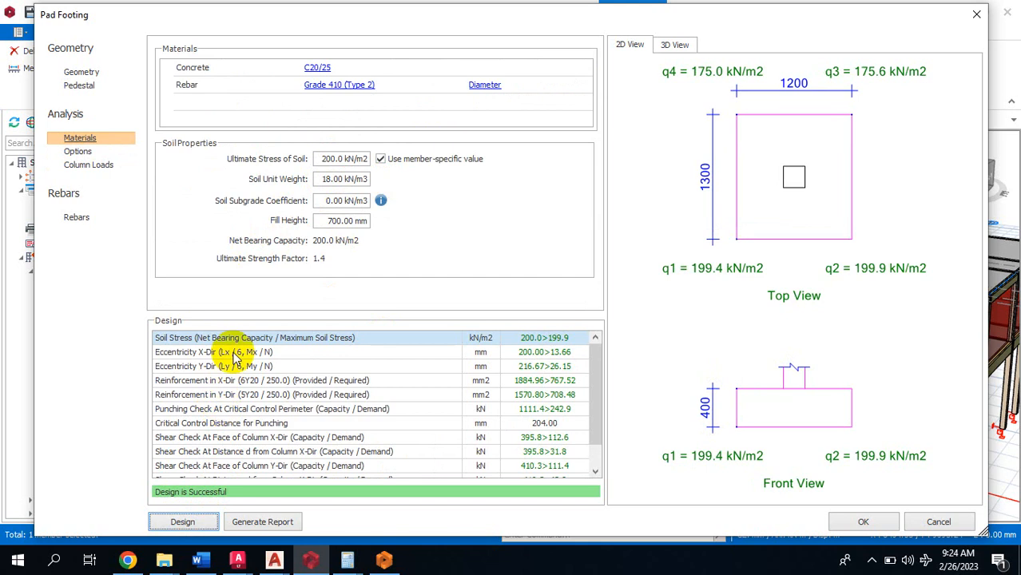
click(83, 72)
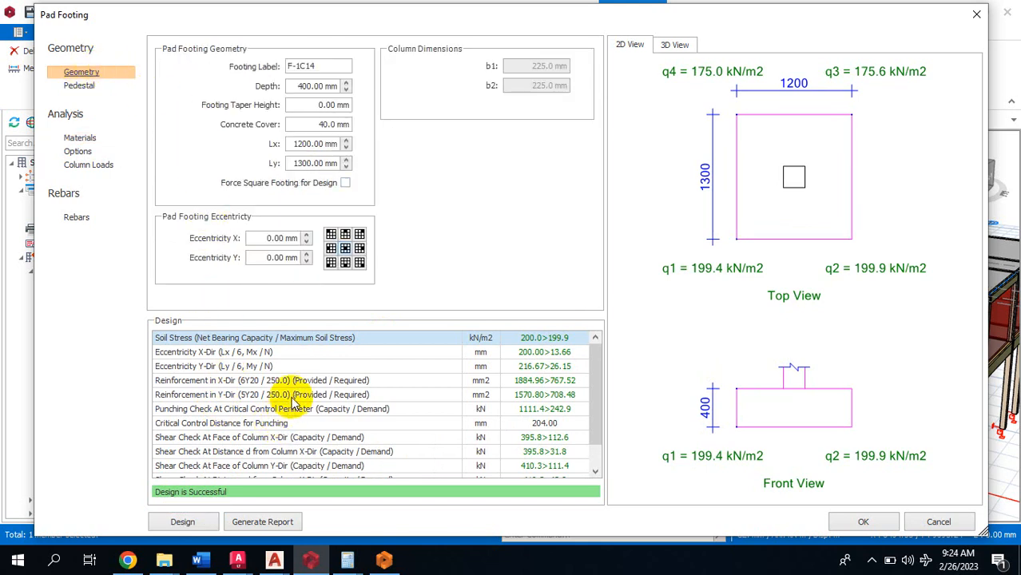
scroll(295, 400, down, 1)
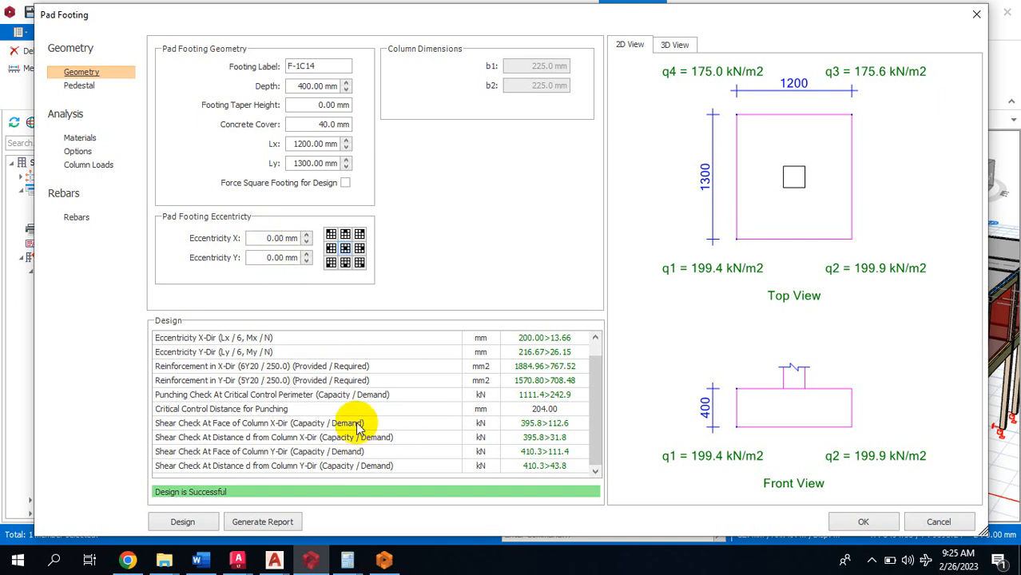
scroll(364, 415, up, 1)
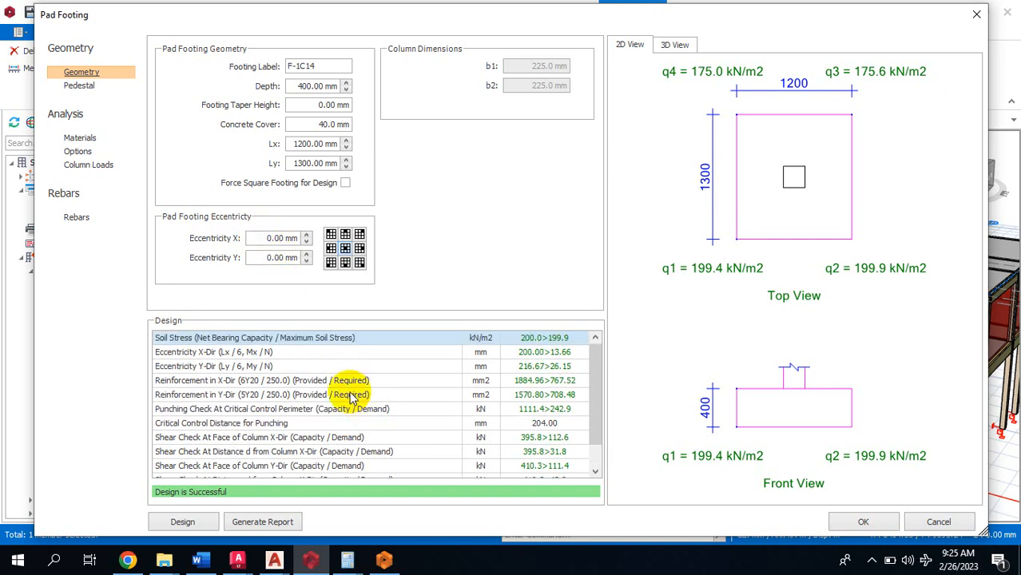
scroll(346, 387, down, 1)
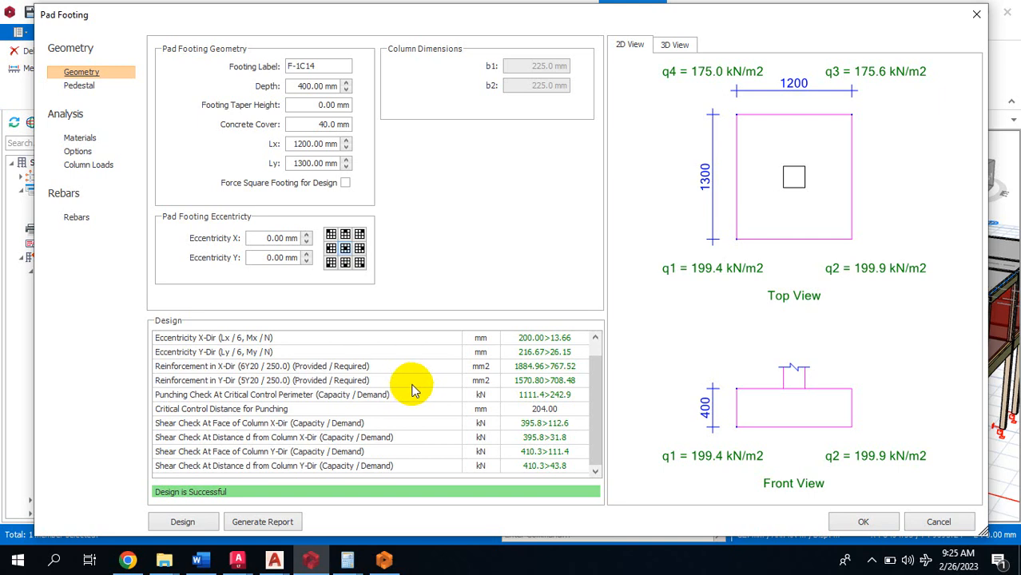
- Switch to Word and review the footing hand calculation, from assumed depth and net soil bearing capacity to service load, required area and footing size
click(200, 559)
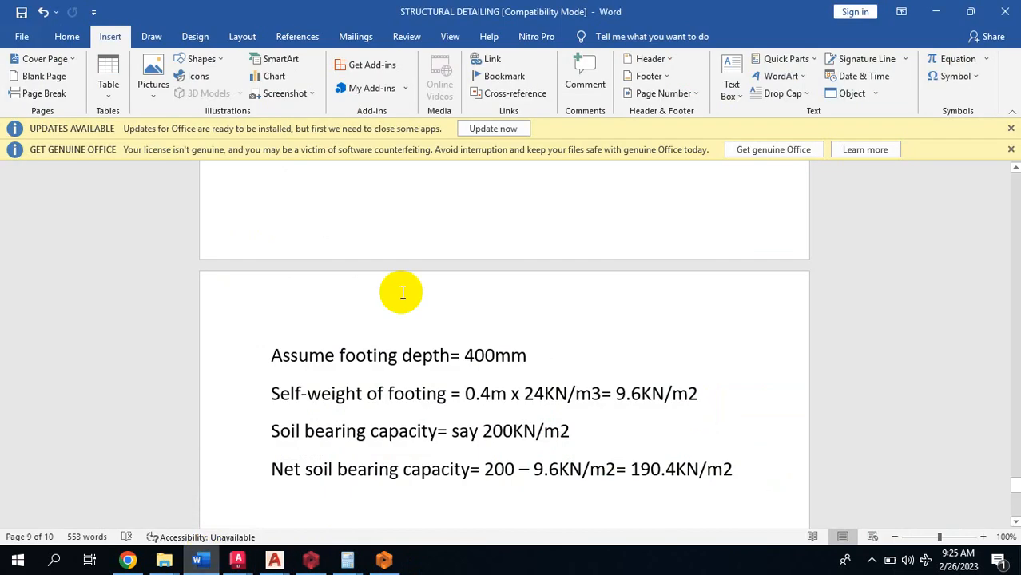
scroll(403, 293, up, 12)
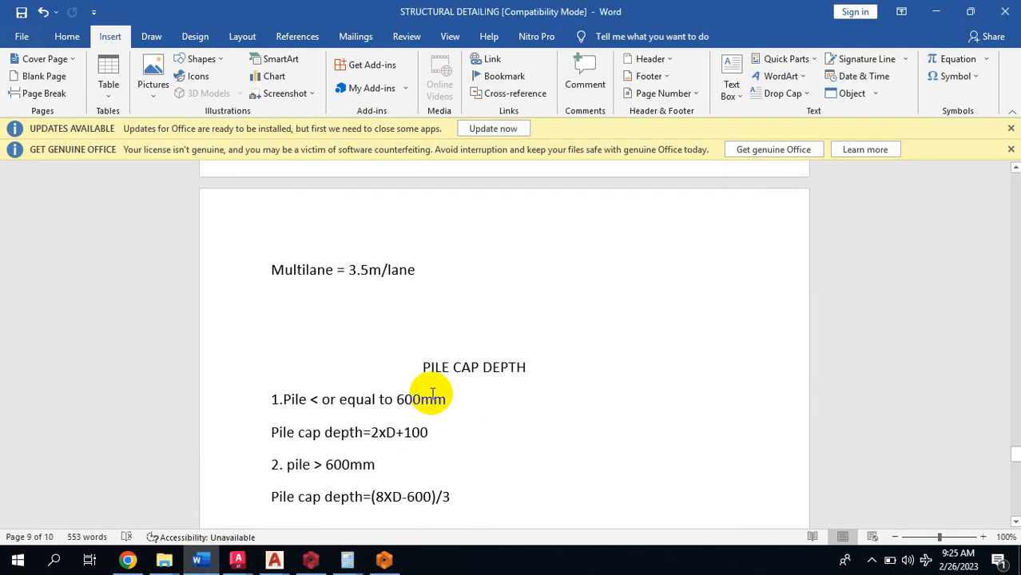
scroll(456, 335, down, 15)
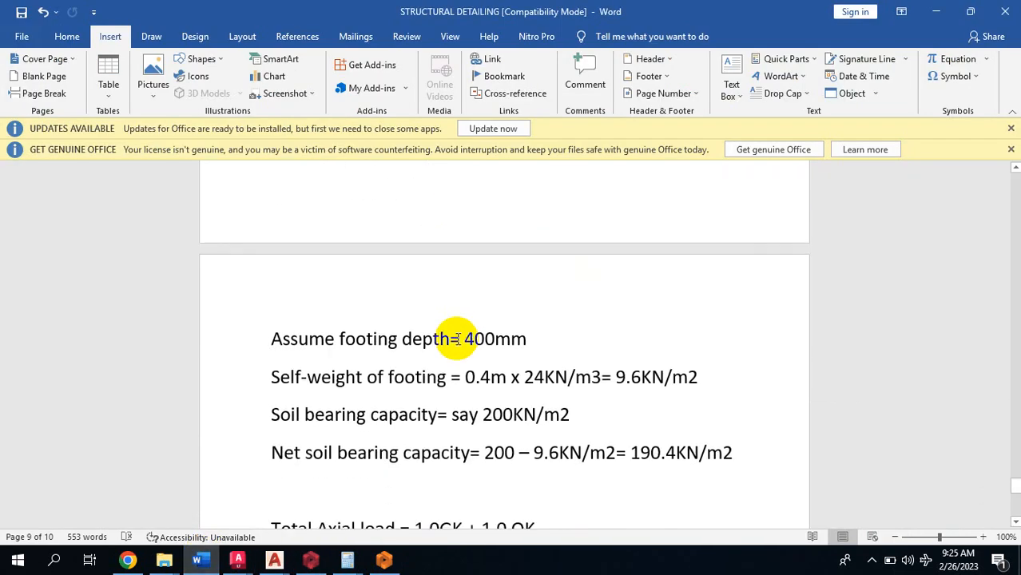
scroll(458, 338, down, 4)
scroll(534, 399, down, 3)
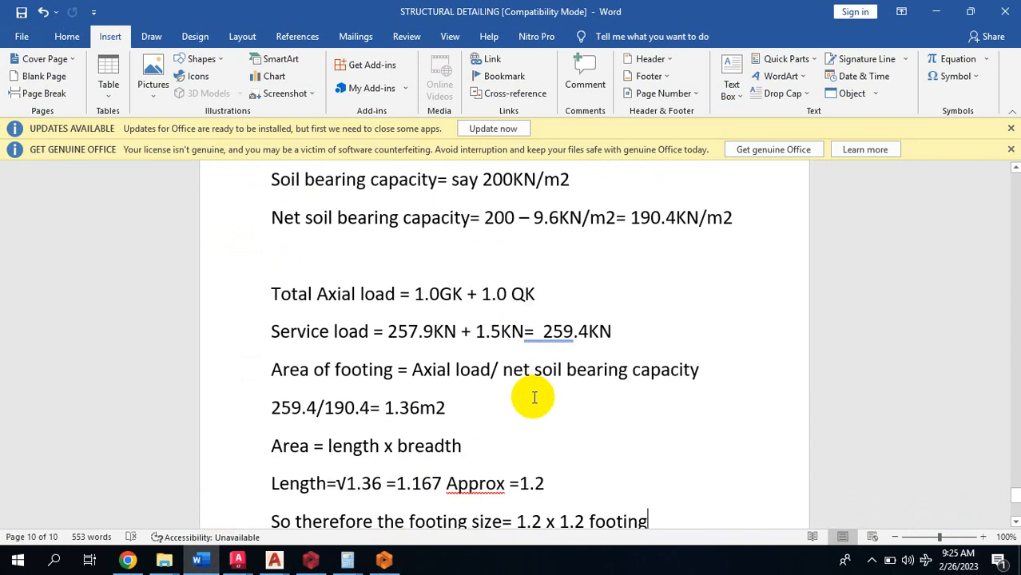
scroll(533, 399, up, 4)
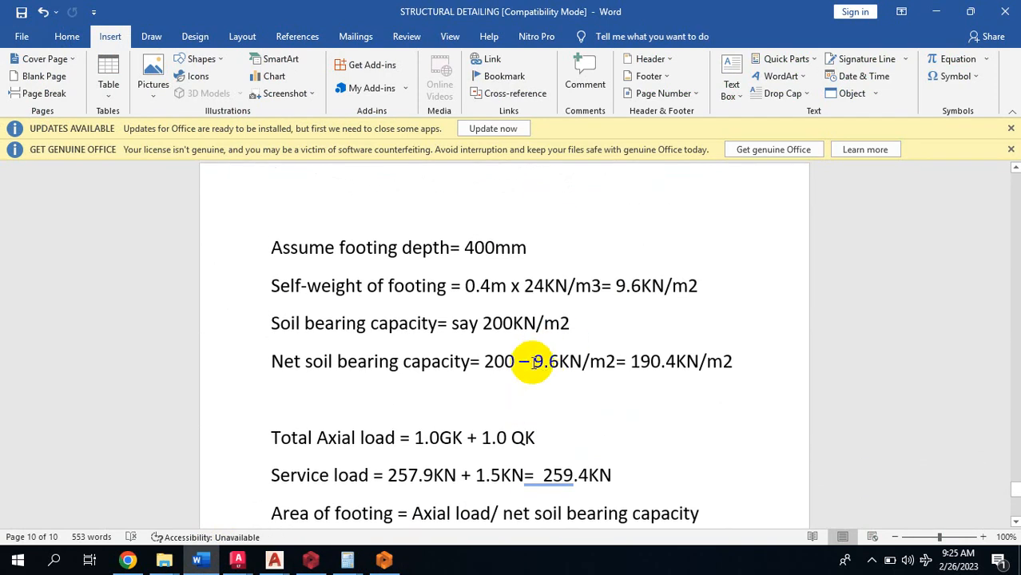
scroll(534, 366, up, 2)
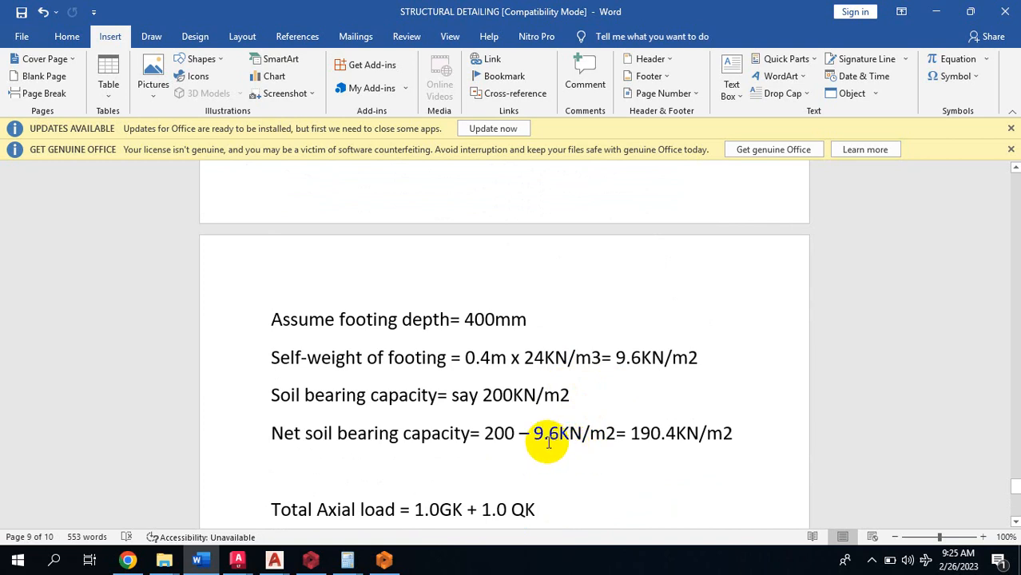
scroll(515, 441, down, 5)
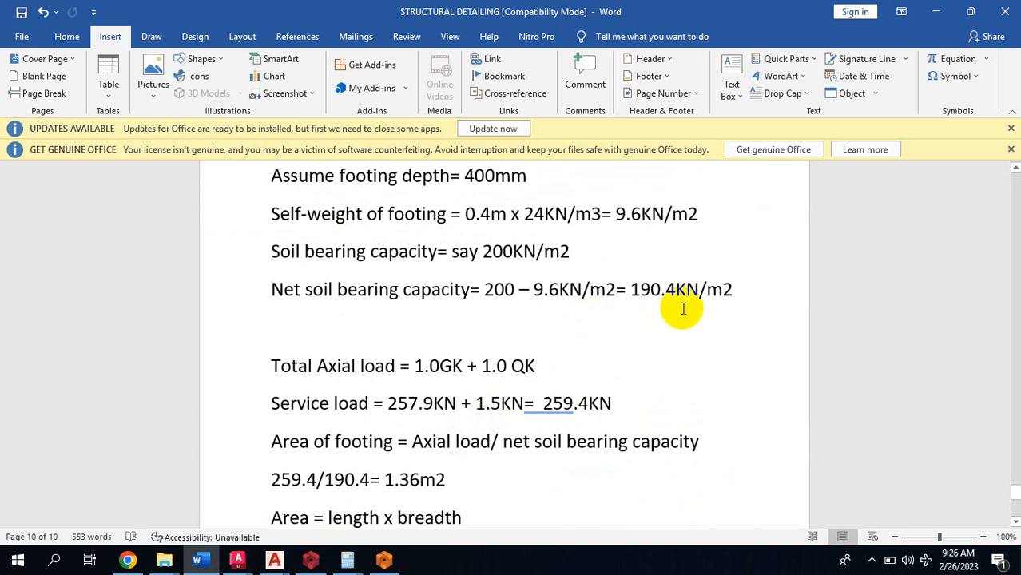
scroll(607, 335, down, 1)
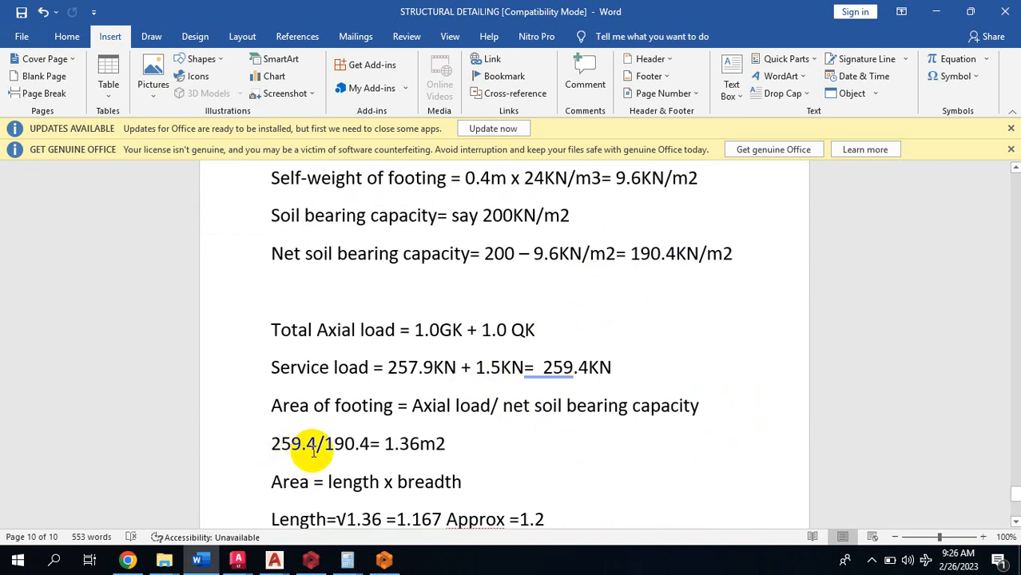
scroll(416, 431, down, 2)
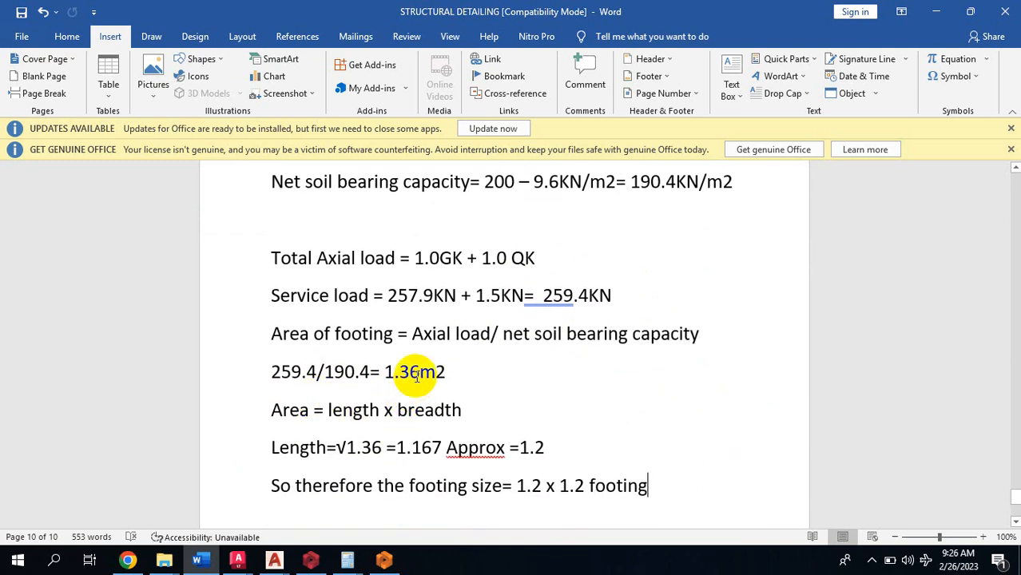
scroll(410, 384, down, 3)
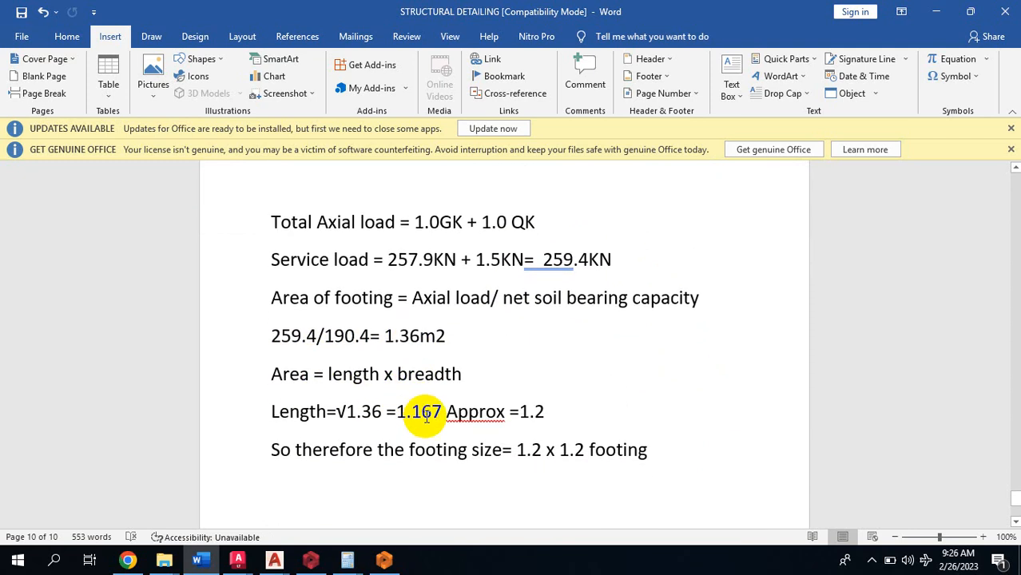
scroll(390, 379, up, 1)
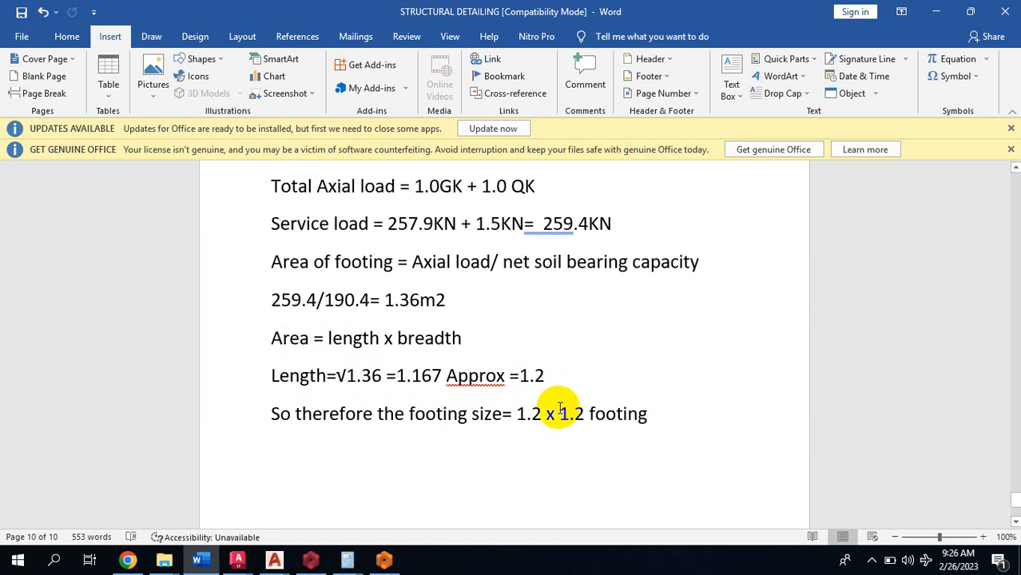
scroll(549, 402, up, 3)
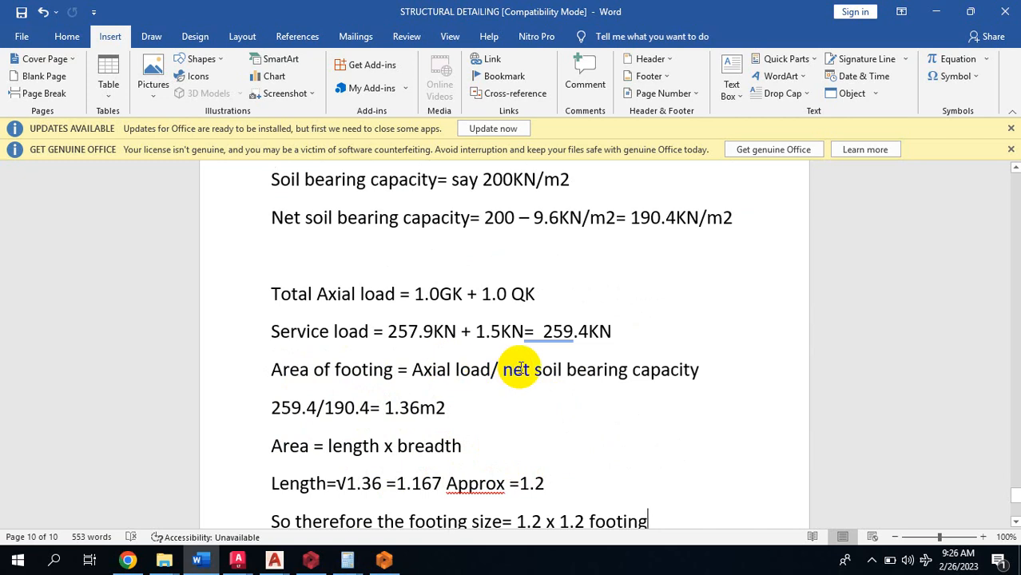
scroll(519, 369, up, 5)
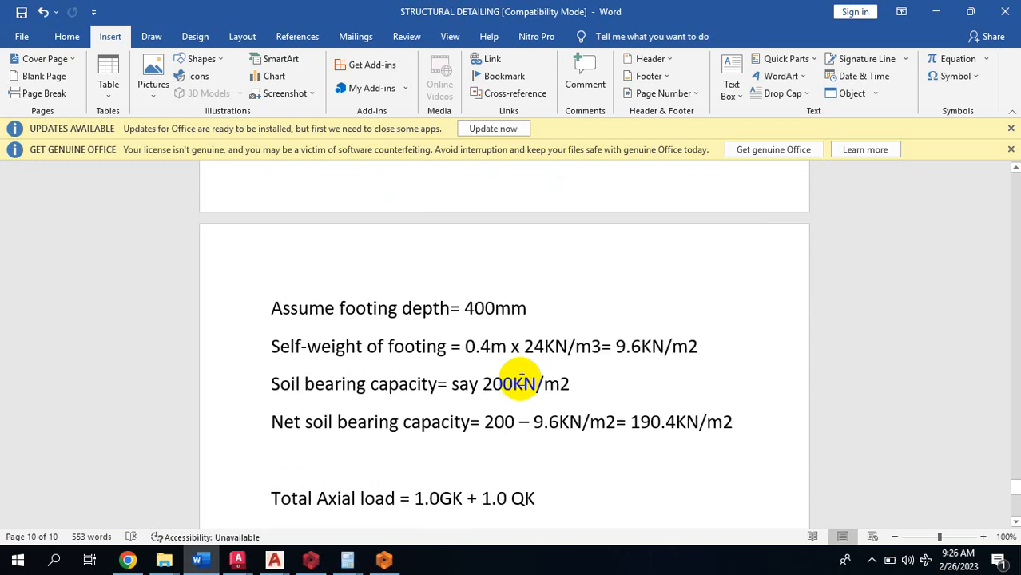